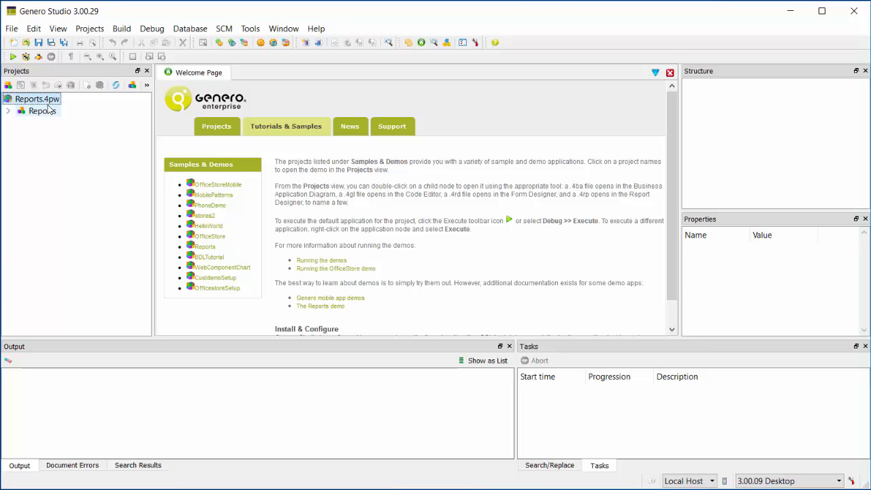
Start a new item from the report templates and preview the Form List template in its green, orange, purple and plain styles.
{"action": "left_click", "coordinate": [12, 28]}
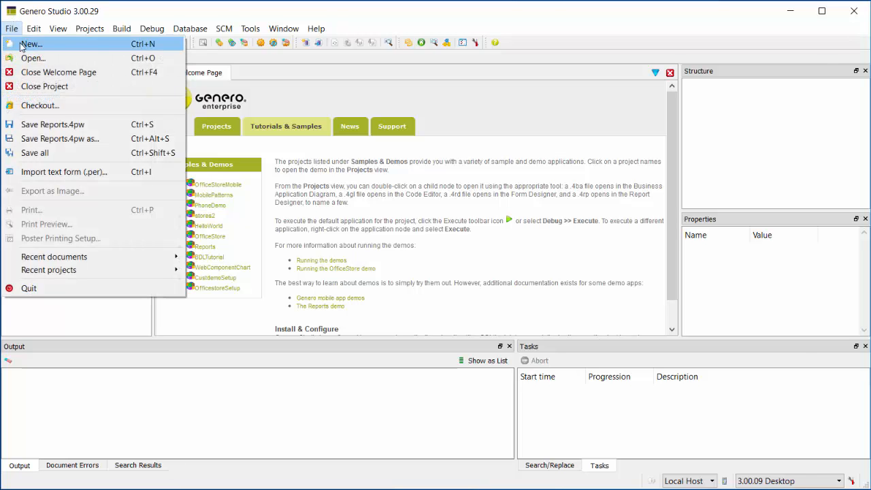
{"action": "left_click", "coordinate": [21, 45]}
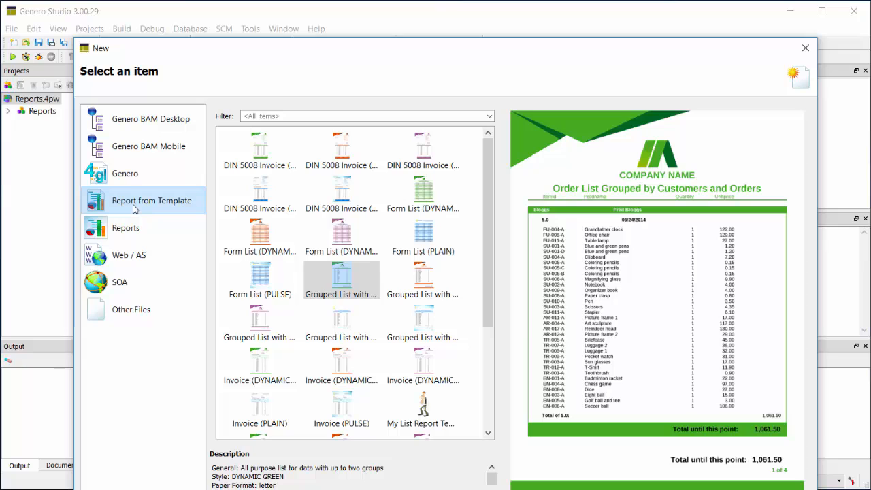
{"action": "left_click", "coordinate": [422, 202]}
{"action": "left_click", "coordinate": [256, 235]}
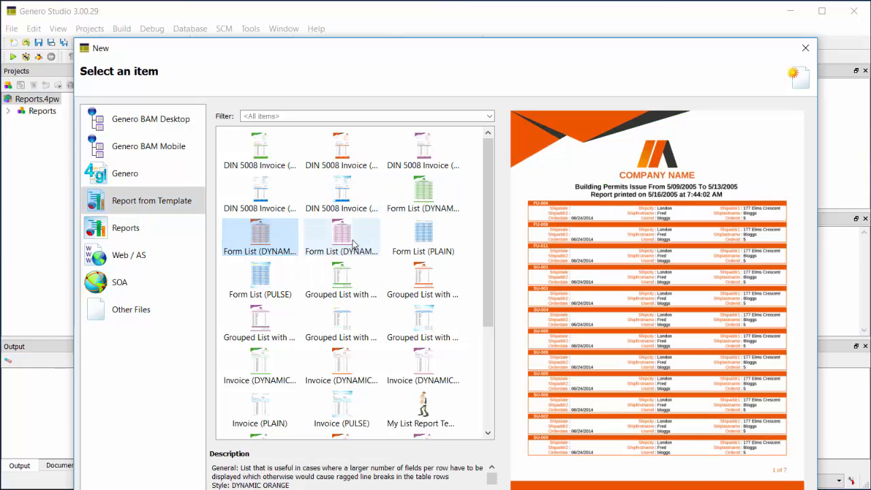
{"action": "left_click", "coordinate": [353, 242]}
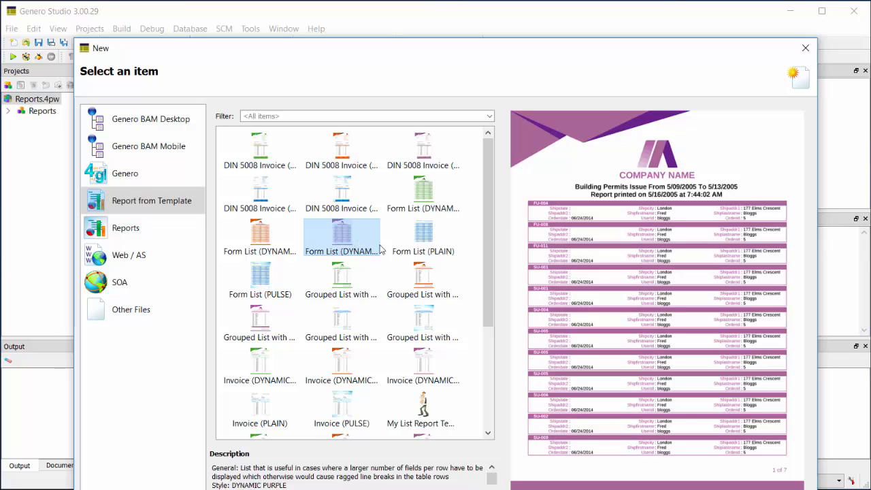
{"action": "left_click", "coordinate": [412, 239]}
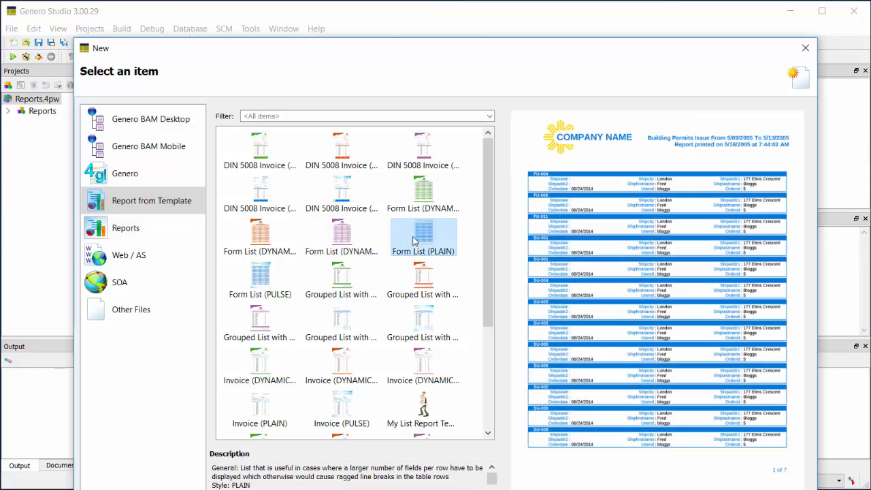
Filter the report templates by List and create a report from the DYNAMIC GREEN Grouped List template.
{"action": "left_click", "coordinate": [350, 281]}
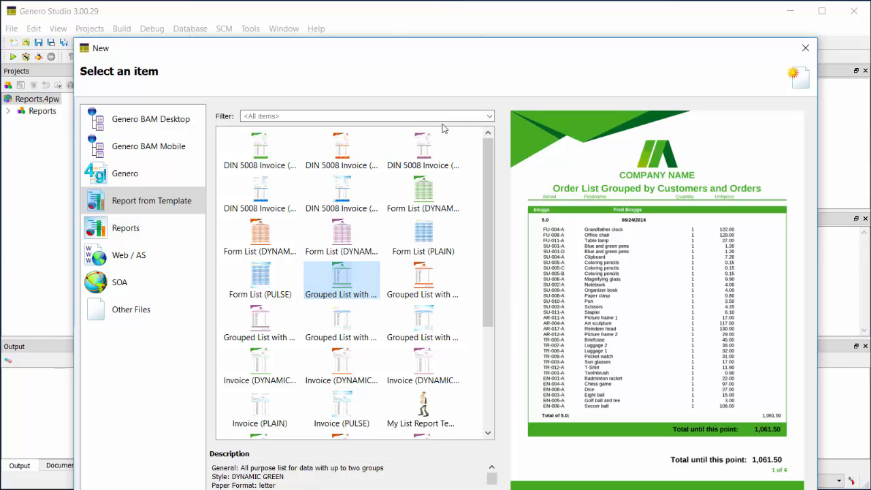
{"action": "left_click", "coordinate": [488, 115]}
{"action": "left_click", "coordinate": [249, 262]}
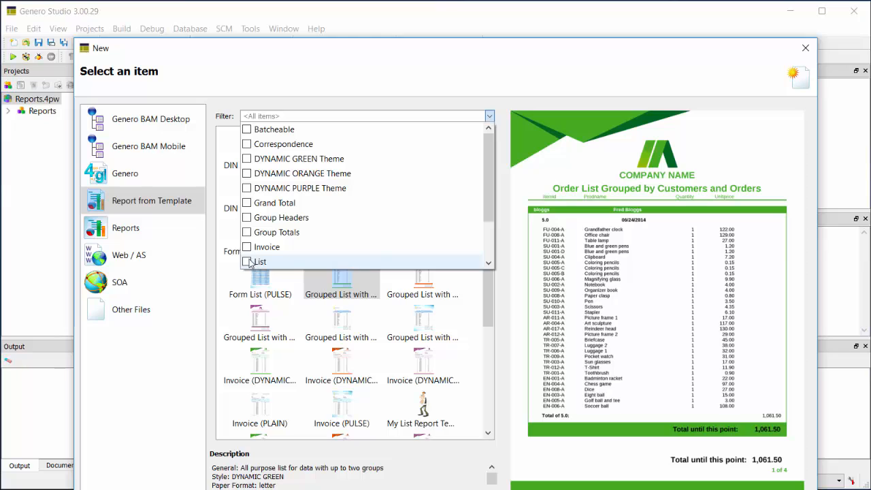
{"action": "left_click", "coordinate": [265, 483]}
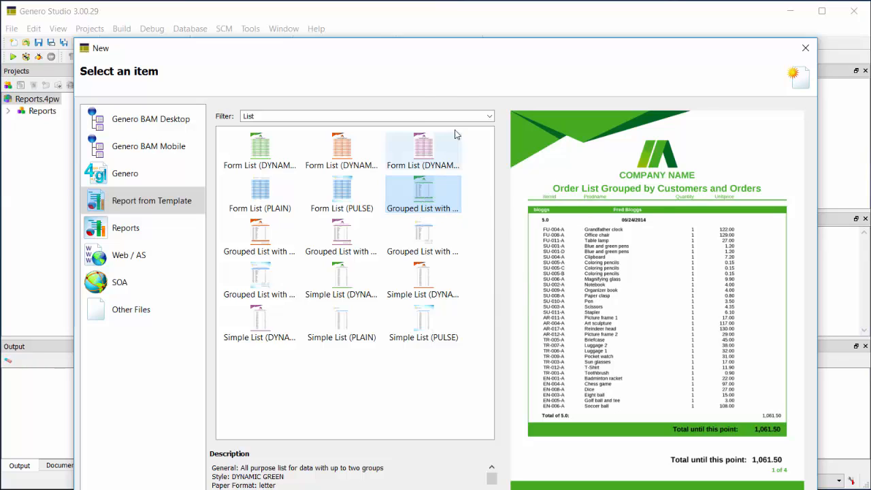
{"action": "left_click_drag", "start_coordinate": [375, 56], "coordinate": [302, 18]}
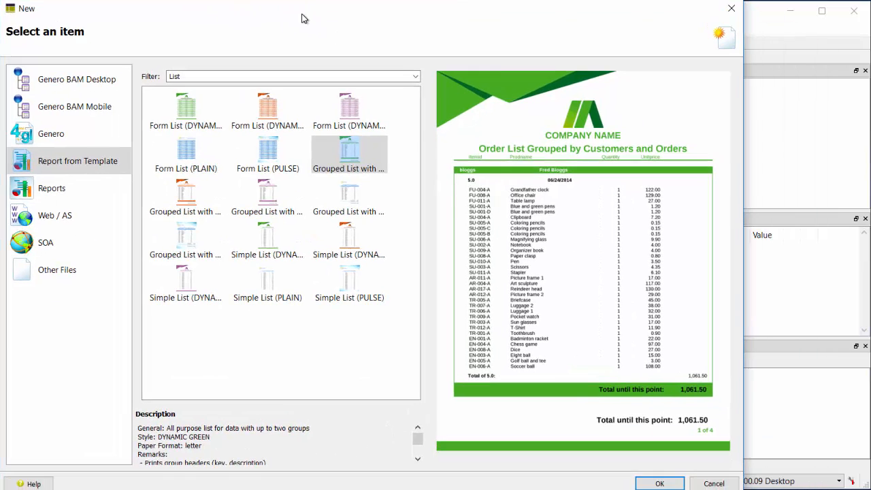
{"action": "left_click", "coordinate": [659, 483]}
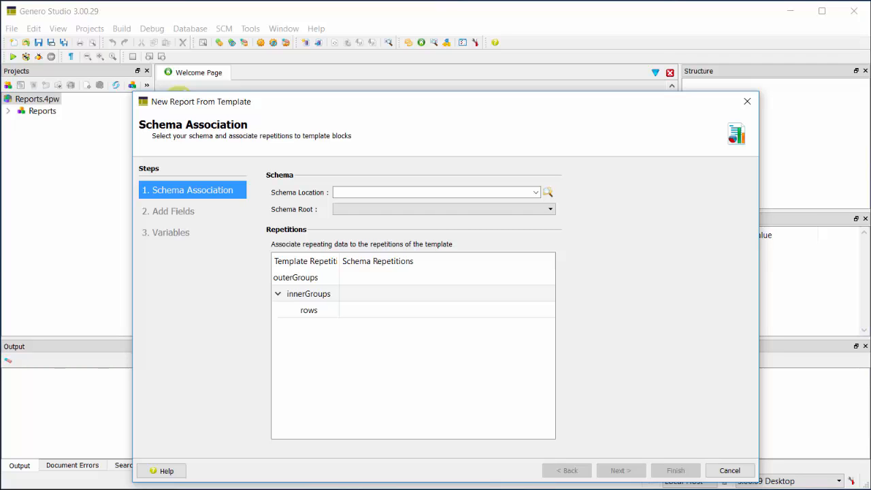
Load OrderReport.rdd from the OrderReport folder as the report schema and set the schema root to report_all_orders.
{"action": "left_click", "coordinate": [551, 195]}
{"action": "double_click", "coordinate": [304, 251]}
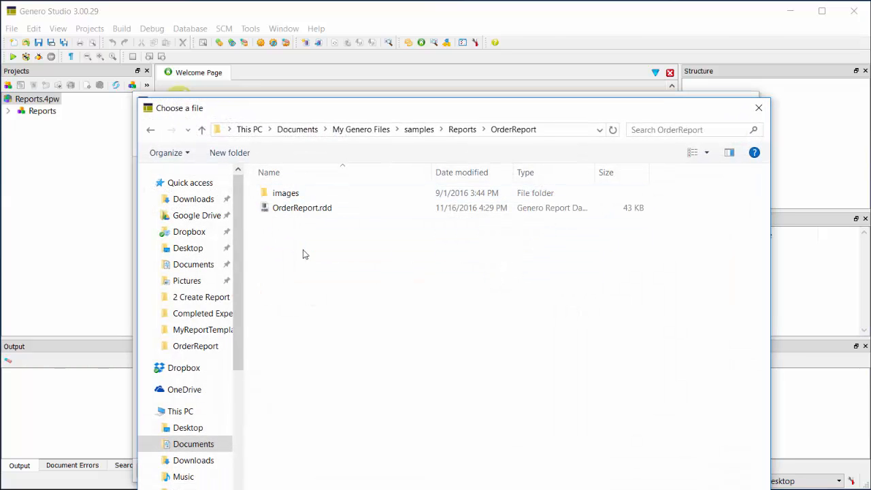
{"action": "left_click", "coordinate": [305, 212]}
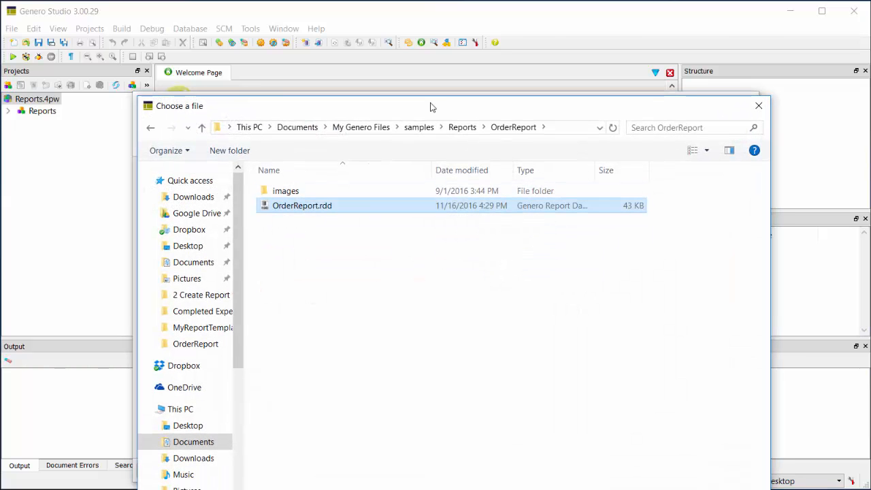
{"action": "double_click", "coordinate": [300, 209]}
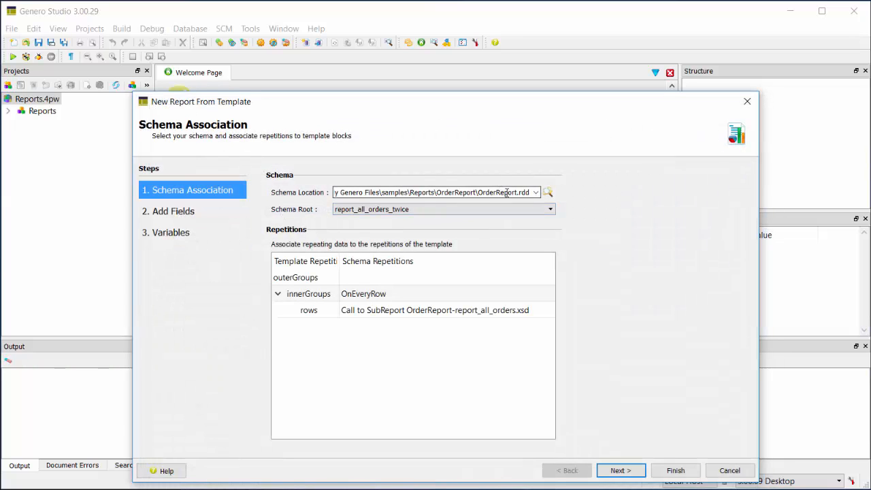
{"action": "left_click", "coordinate": [550, 209]}
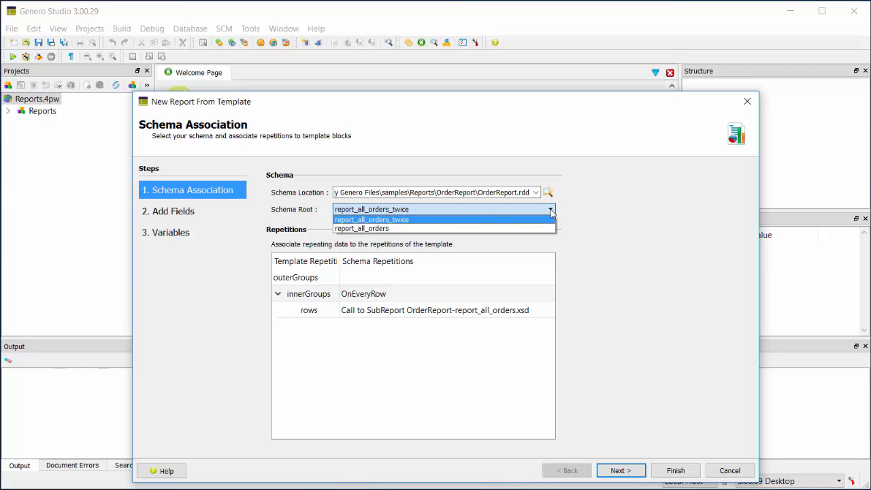
{"action": "key", "text": "Down"}
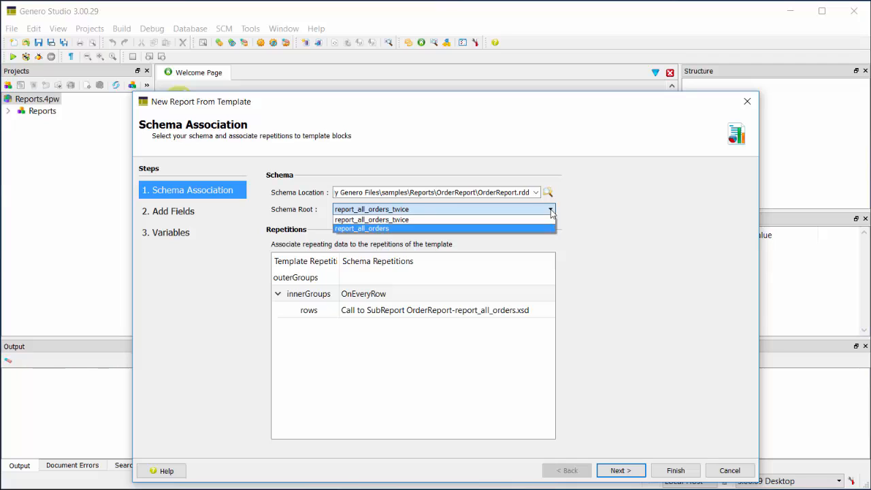
{"action": "left_click", "coordinate": [400, 229]}
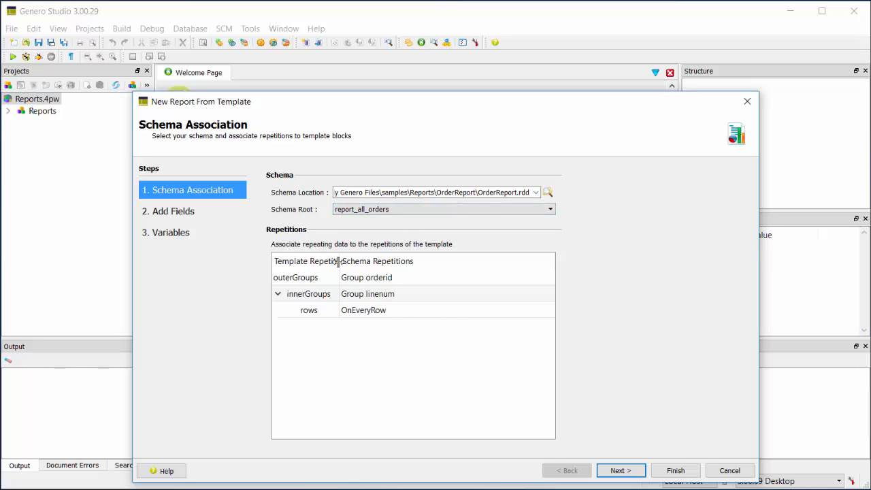
Review where each template repetition appears in the preview and associate outerGroups with Group userid.
{"action": "left_click_drag", "start_coordinate": [339, 260], "coordinate": [371, 261]}
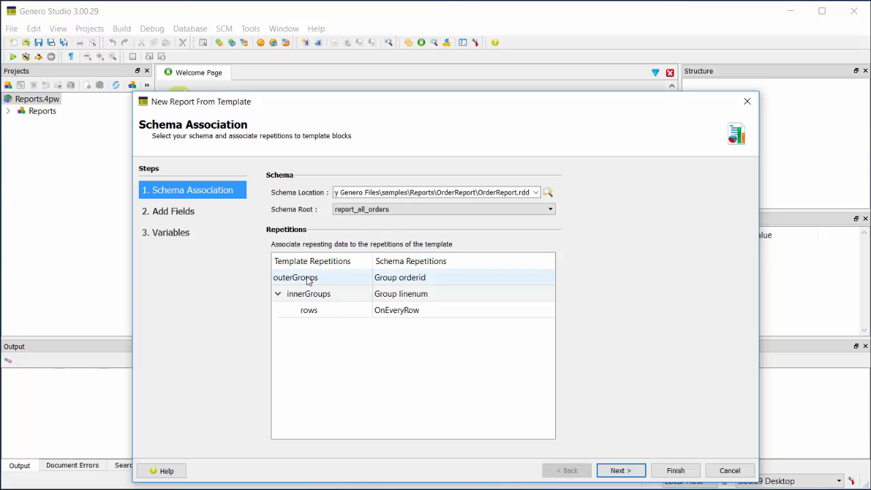
{"action": "left_click", "coordinate": [308, 279]}
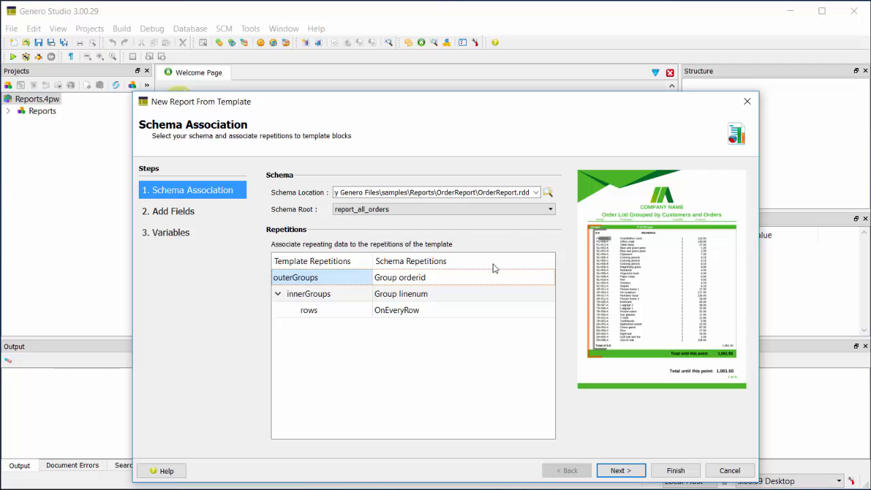
{"action": "left_click", "coordinate": [339, 299]}
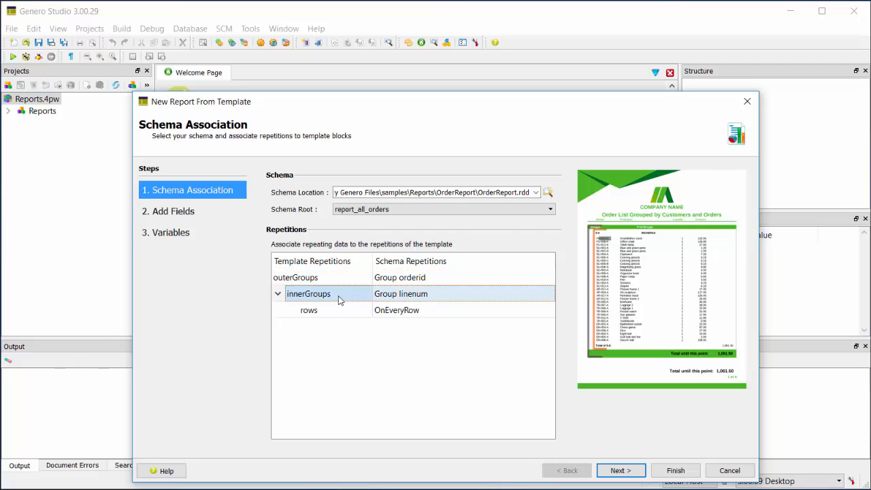
{"action": "left_click", "coordinate": [329, 314]}
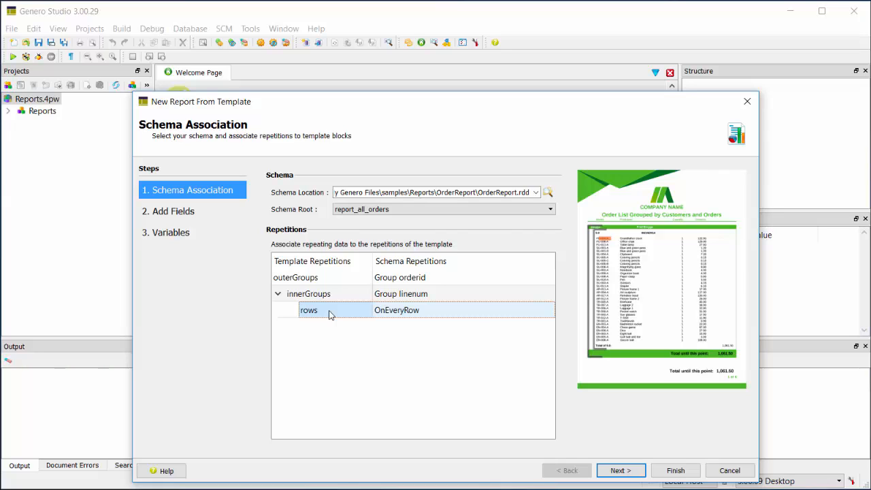
{"action": "left_click", "coordinate": [442, 275]}
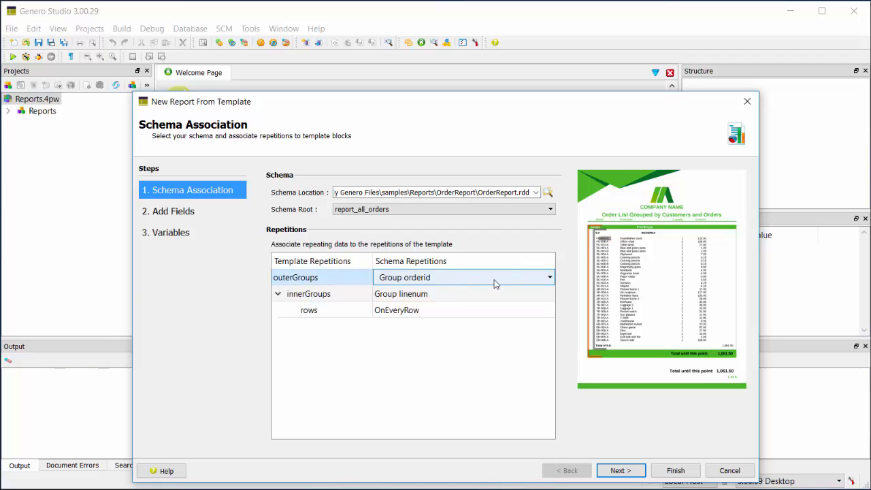
{"action": "left_click", "coordinate": [550, 278]}
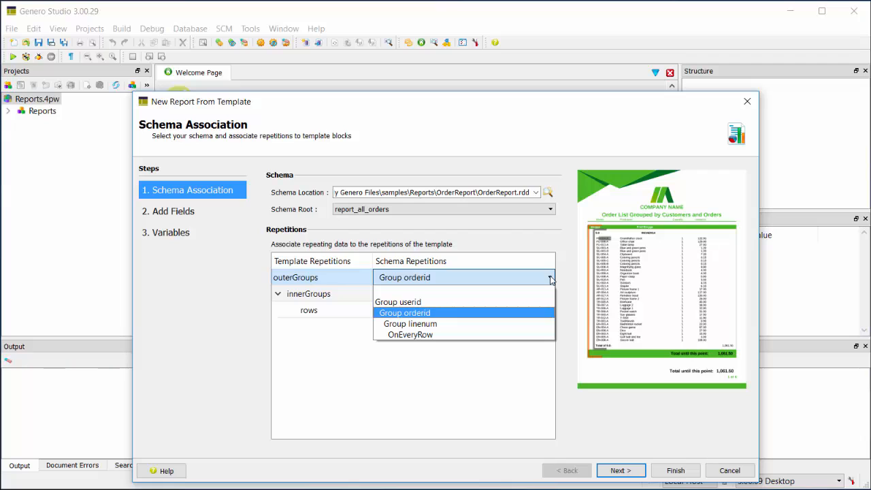
{"action": "left_click", "coordinate": [399, 302]}
Associate innerGroups with Group orderid, keep rows on OnEveryRow, and proceed to adding fields.
{"action": "left_click", "coordinate": [412, 295]}
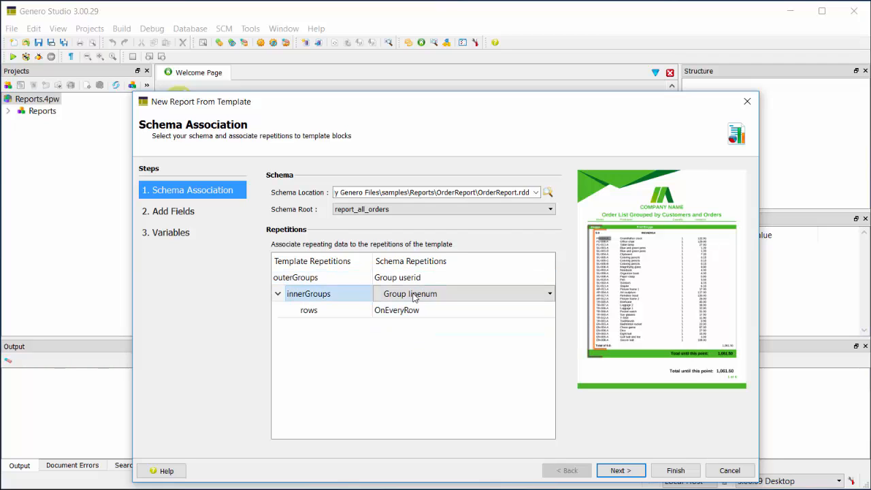
{"action": "left_click", "coordinate": [413, 295]}
{"action": "left_click", "coordinate": [421, 329]}
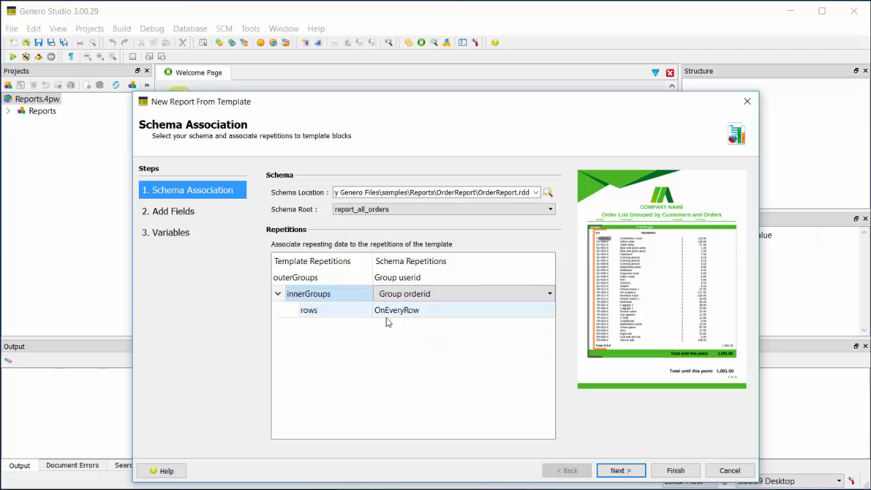
{"action": "left_click", "coordinate": [404, 313]}
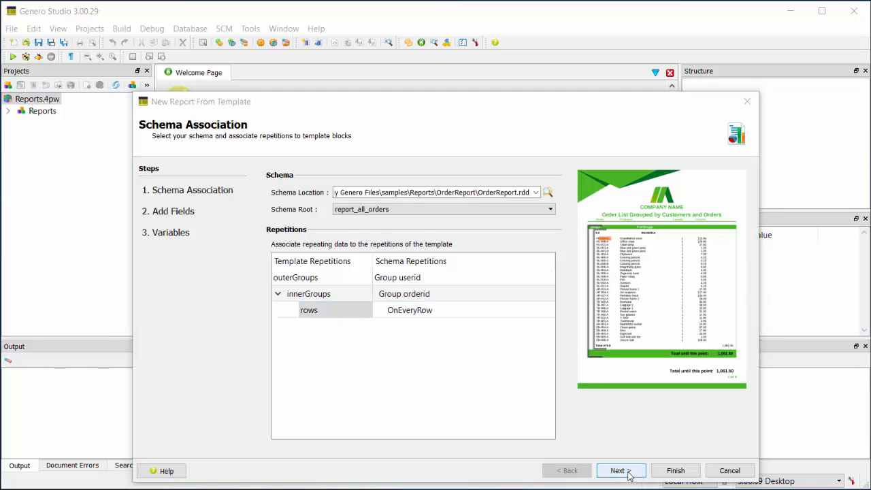
{"action": "left_click", "coordinate": [628, 474]}
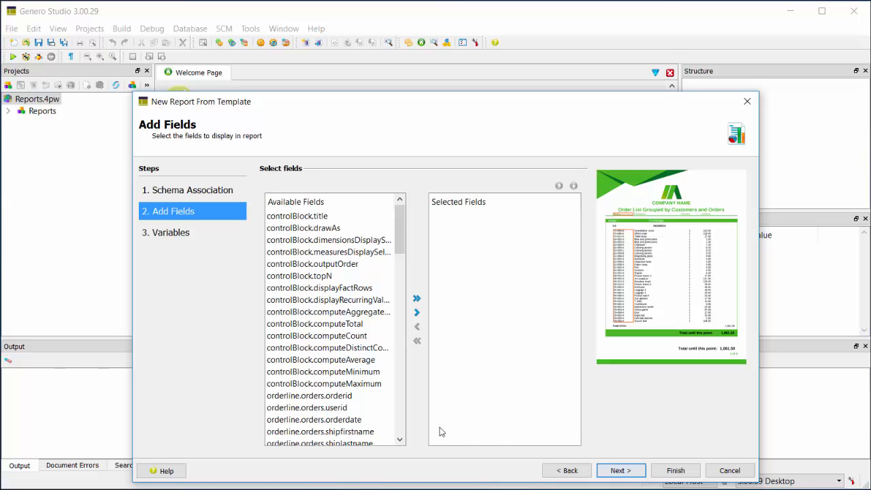
Add orderline.lineitem.linenum and orderline.lineitem.itemid to the report's selected fields.
{"action": "scroll", "coordinate": [380, 347], "scroll_direction": "down", "scroll_amount": 7}
{"action": "scroll", "coordinate": [380, 348], "scroll_direction": "down", "scroll_amount": 3}
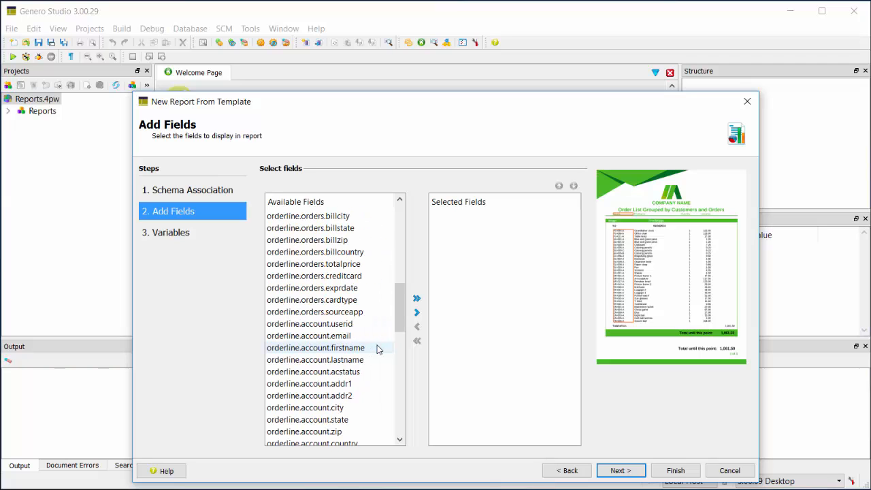
{"action": "scroll", "coordinate": [379, 348], "scroll_direction": "down", "scroll_amount": 5}
{"action": "left_click", "coordinate": [313, 383]}
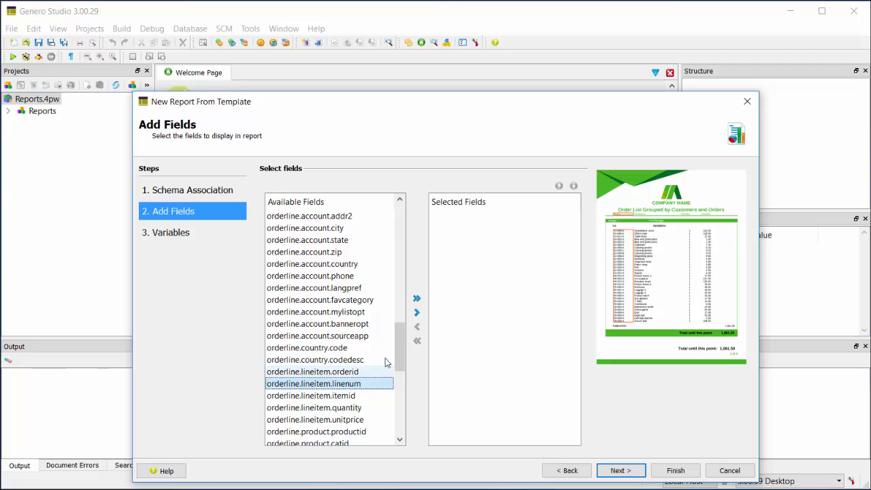
{"action": "left_click", "coordinate": [417, 313]}
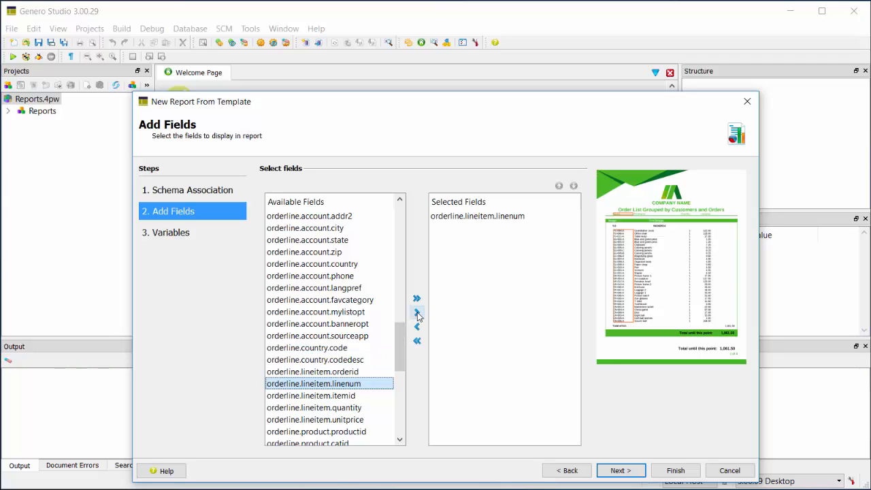
{"action": "left_click", "coordinate": [292, 395]}
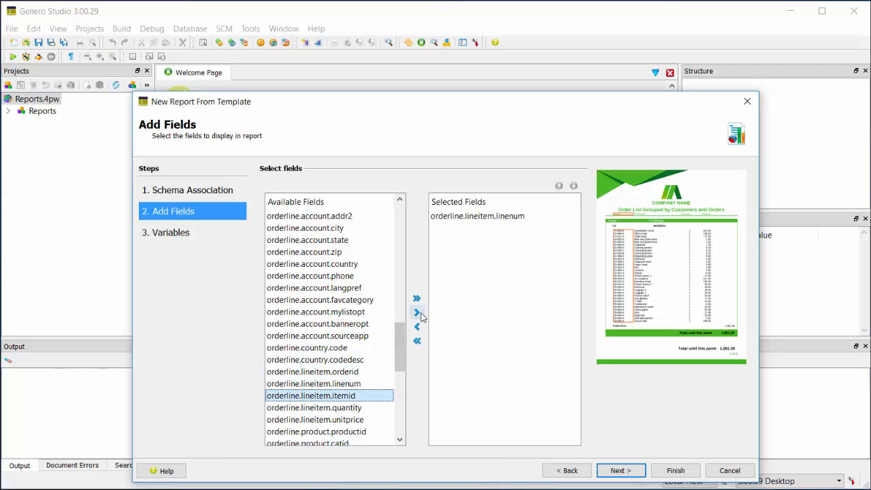
{"action": "left_click", "coordinate": [419, 315]}
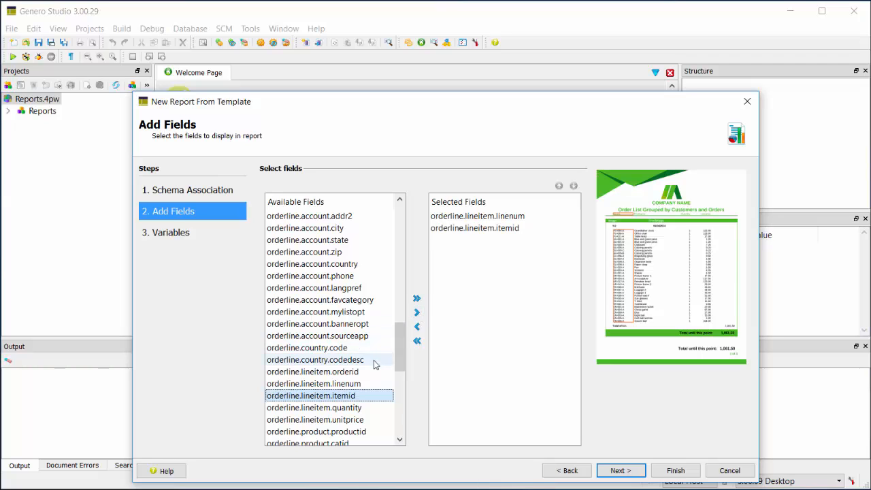
Add orderline.lineitem.quantity, orderline.lineitem.unitprice, orderline.product.prodname and lineitemprice to the report's selected fields.
{"action": "scroll", "coordinate": [373, 365], "scroll_direction": "down", "scroll_amount": 2}
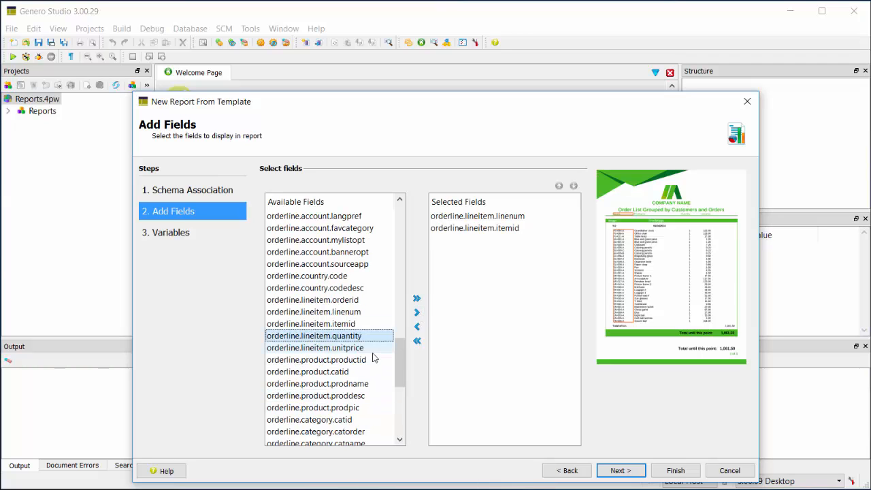
{"action": "left_click", "coordinate": [370, 348], "text": "shift"}
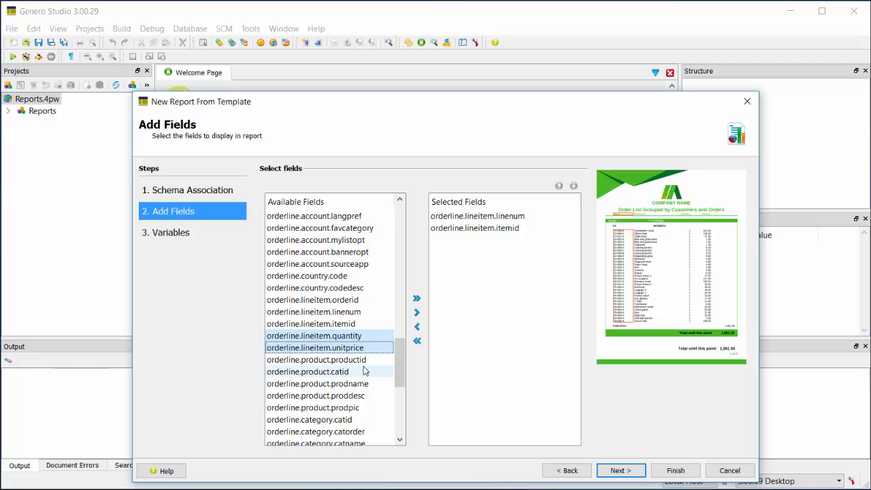
{"action": "scroll", "coordinate": [367, 391], "scroll_direction": "down", "scroll_amount": 6}
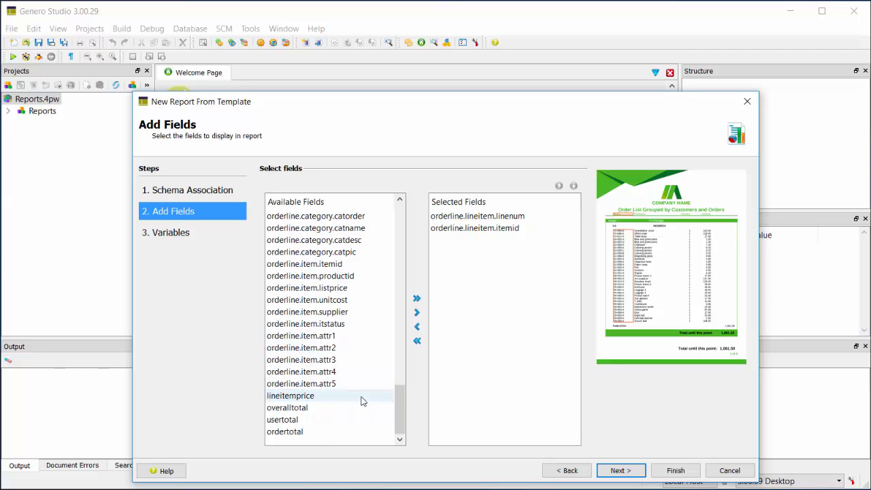
{"action": "left_click", "coordinate": [361, 397]}
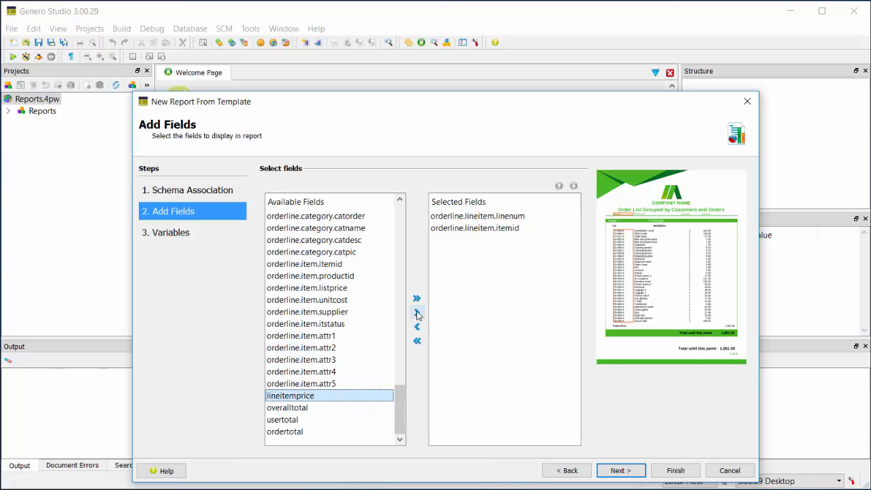
{"action": "left_click", "coordinate": [417, 313]}
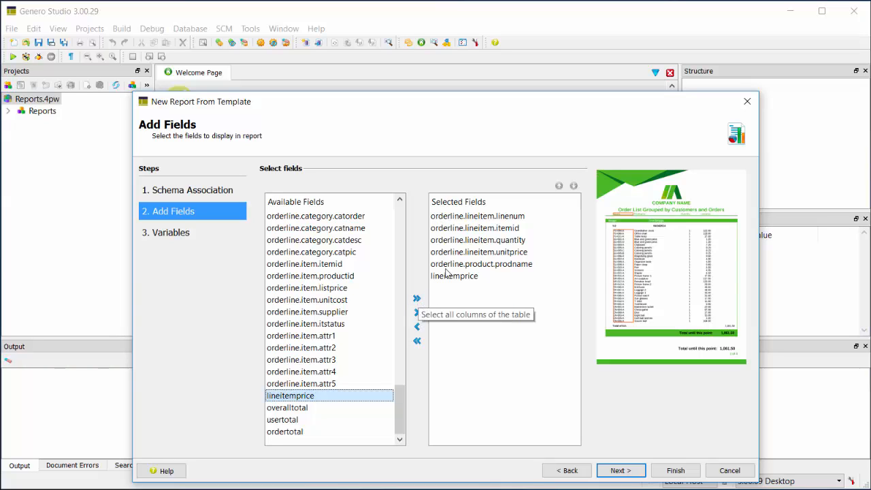
Check the selected fields in the preview, move orderline.product.prodname directly below orderline.lineitem.linenum, and proceed to the template variables.
{"action": "left_click", "coordinate": [479, 217]}
{"action": "left_click", "coordinate": [479, 228]}
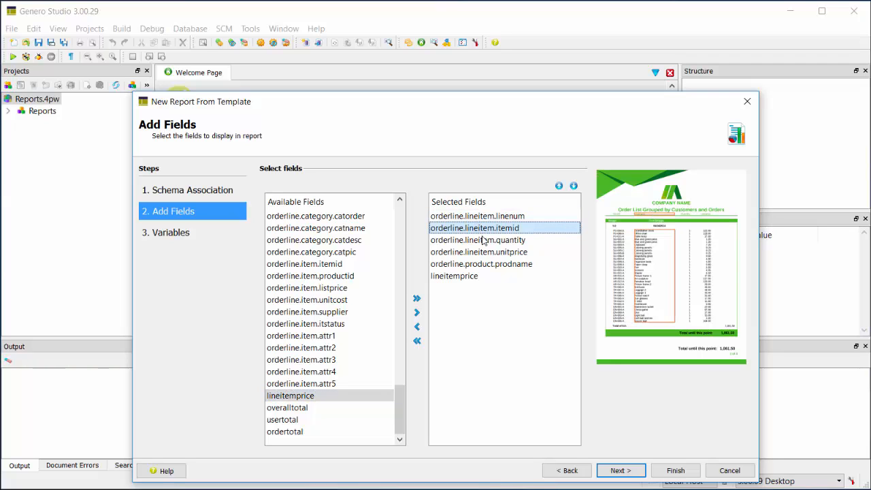
{"action": "left_click", "coordinate": [485, 240]}
{"action": "left_click", "coordinate": [488, 252]}
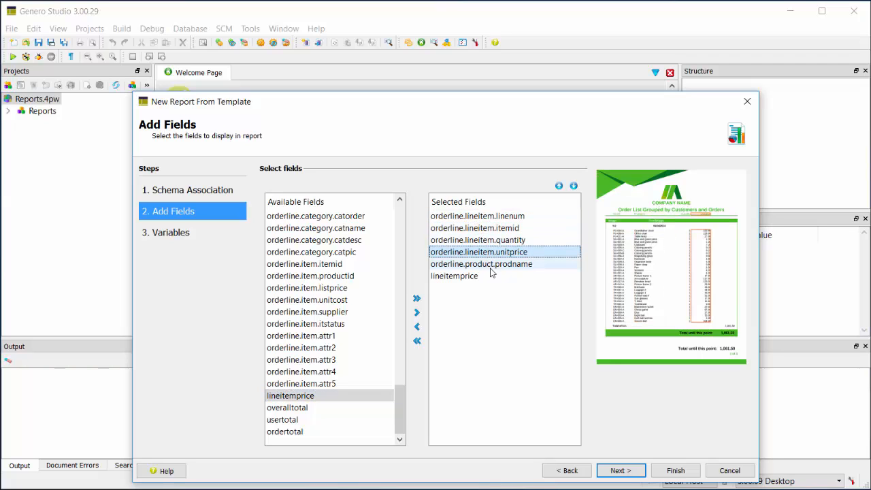
{"action": "left_click", "coordinate": [493, 265]}
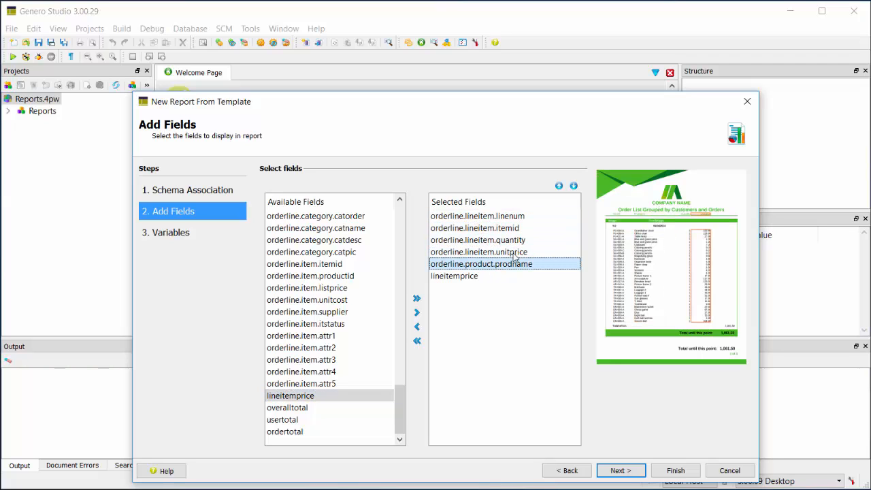
{"action": "left_click", "coordinate": [558, 186]}
{"action": "left_click", "coordinate": [558, 186]}
{"action": "left_click", "coordinate": [558, 186]}
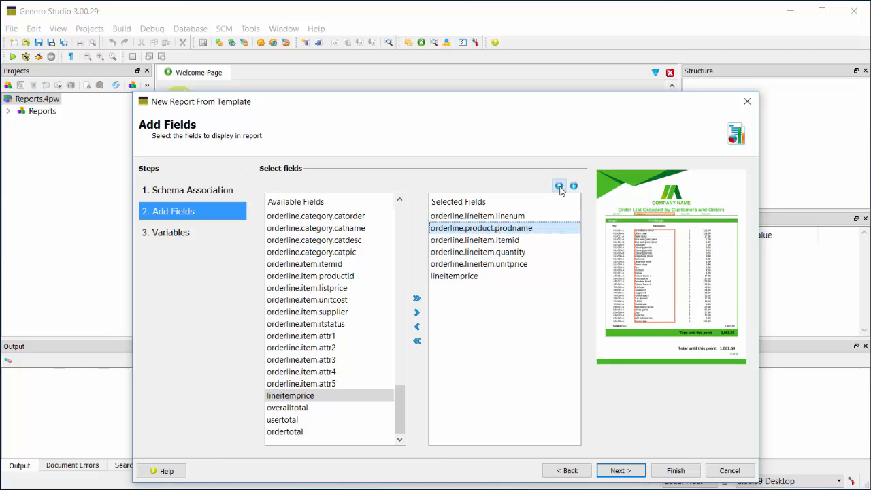
{"action": "left_click", "coordinate": [626, 470]}
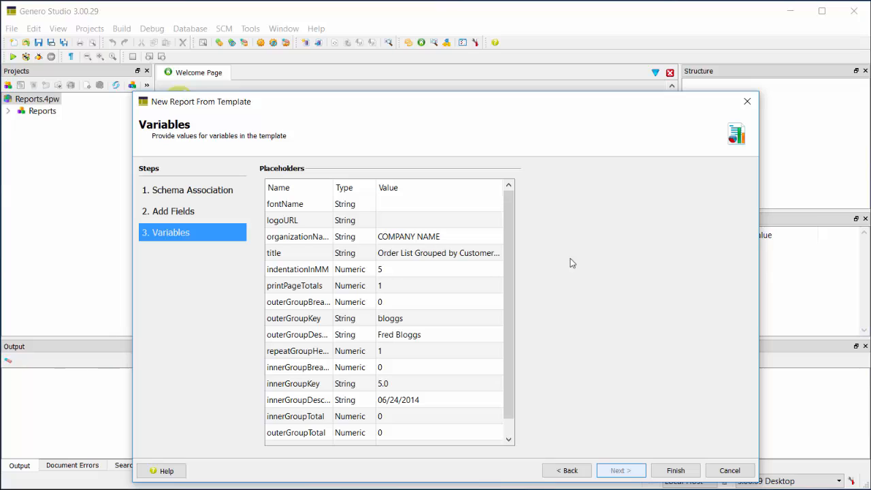
Set the organization name variable to Four Js.
{"action": "left_click", "coordinate": [318, 241]}
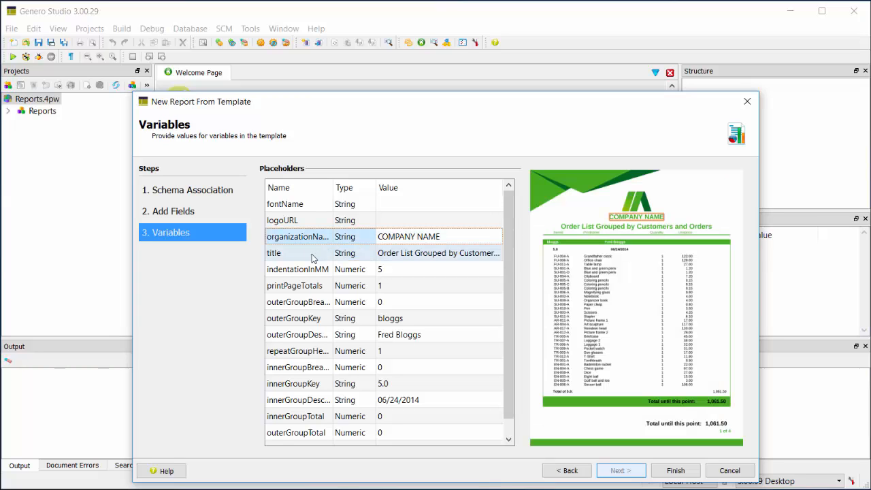
{"action": "left_click", "coordinate": [312, 256]}
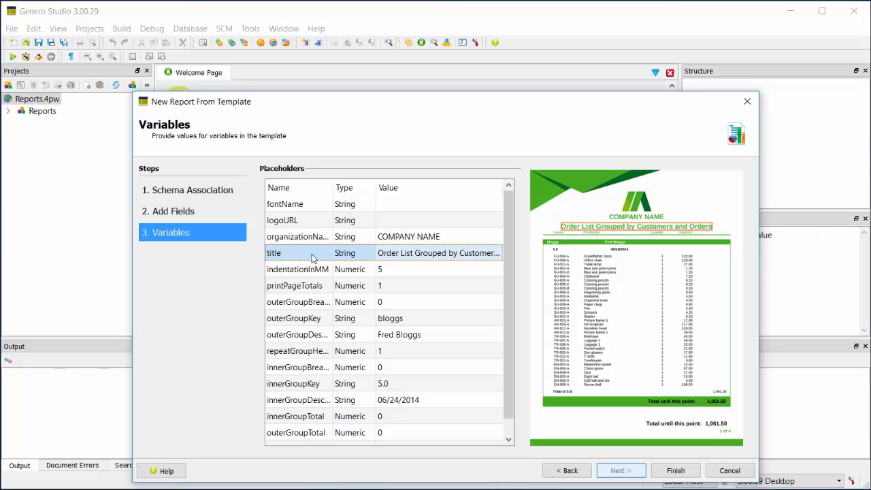
{"action": "left_click", "coordinate": [394, 236]}
{"action": "double_click", "coordinate": [391, 237]}
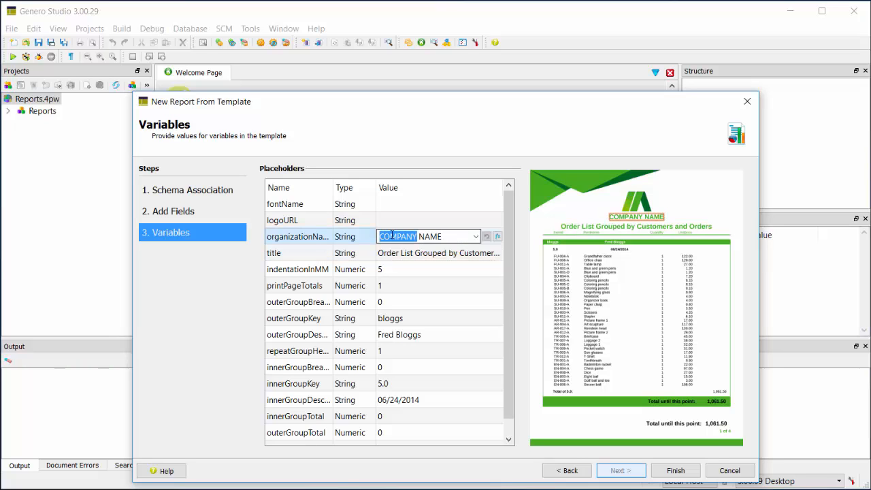
{"action": "left_click_drag", "start_coordinate": [452, 237], "coordinate": [358, 246]}
{"action": "type", "text": "Four Js"}
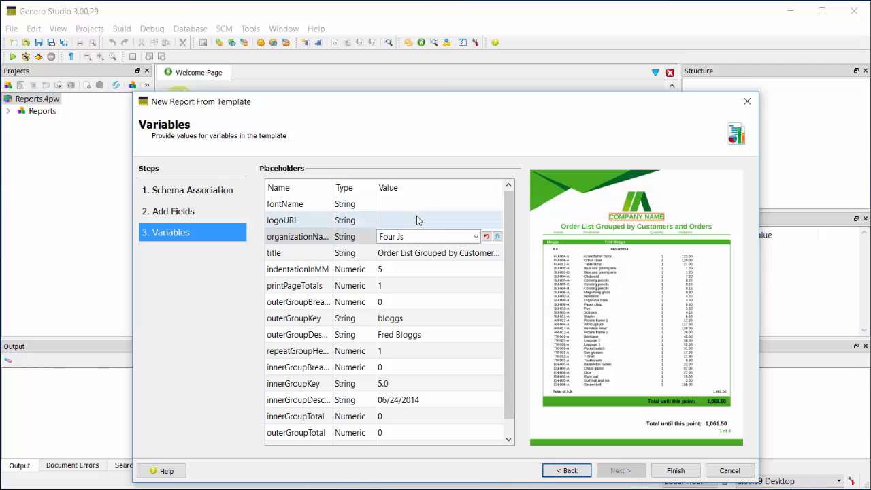
Change the report title variable to "Order List Grouped by User and Order Id".
{"action": "left_click", "coordinate": [413, 252]}
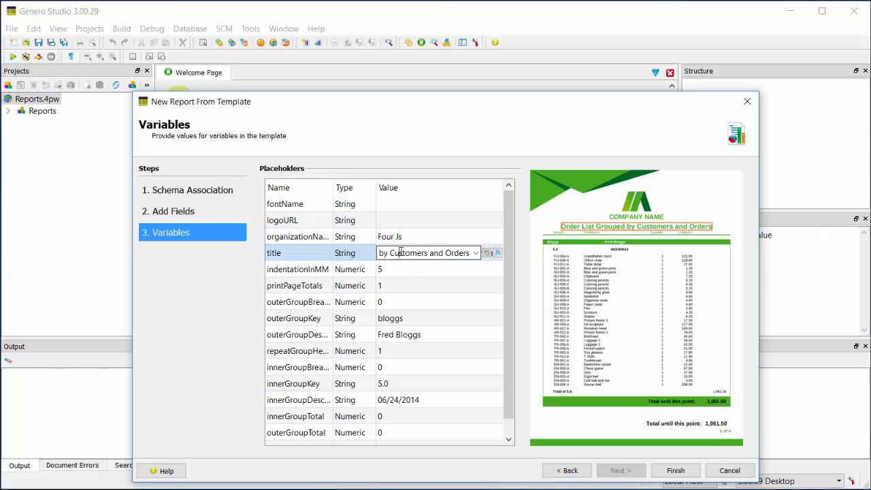
{"action": "double_click", "coordinate": [402, 252]}
{"action": "type", "text": "User"}
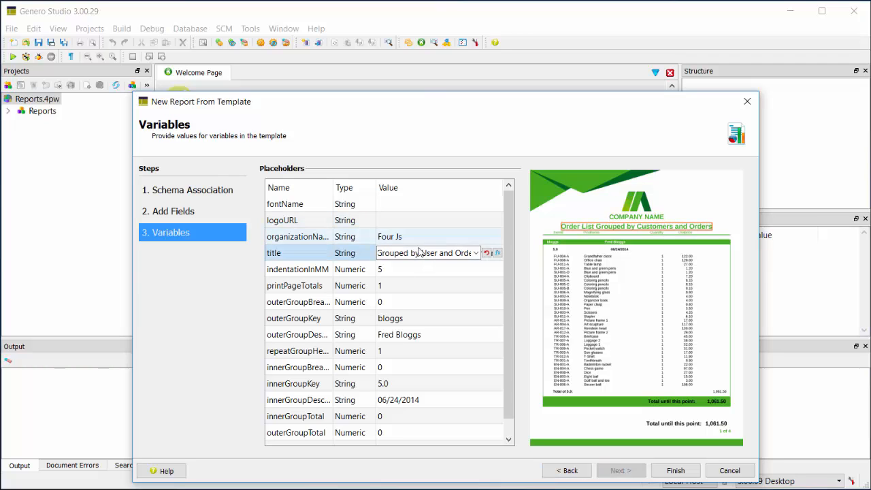
{"action": "left_click_drag", "start_coordinate": [458, 249], "coordinate": [476, 252]}
{"action": "type", "text": "rder Id"}
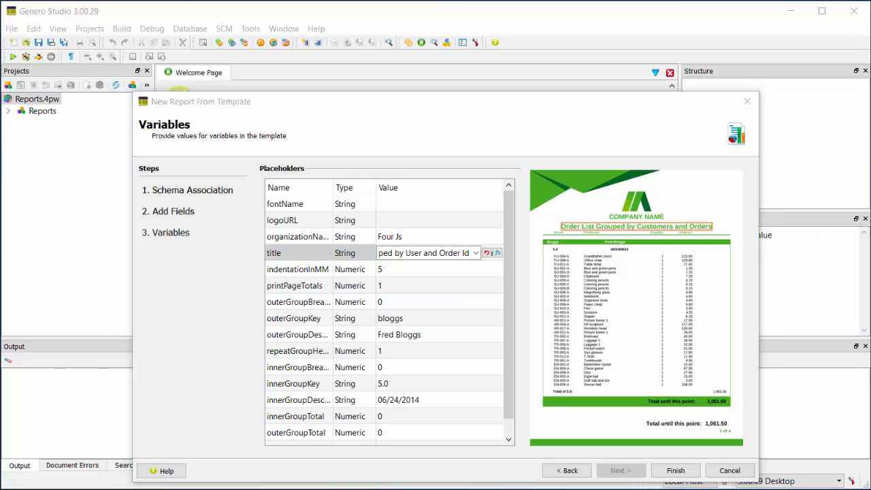
Examine where the outer group key and outer group description variables appear in the template preview.
{"action": "left_click", "coordinate": [293, 320]}
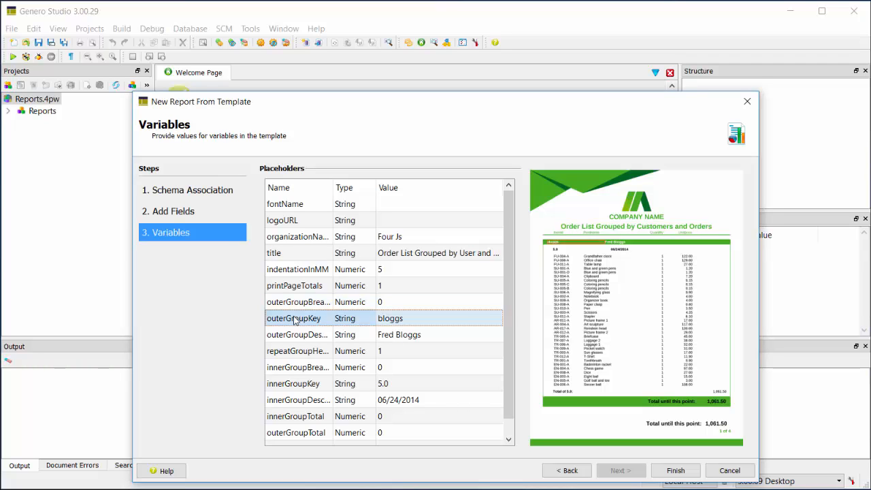
{"action": "left_click", "coordinate": [306, 340]}
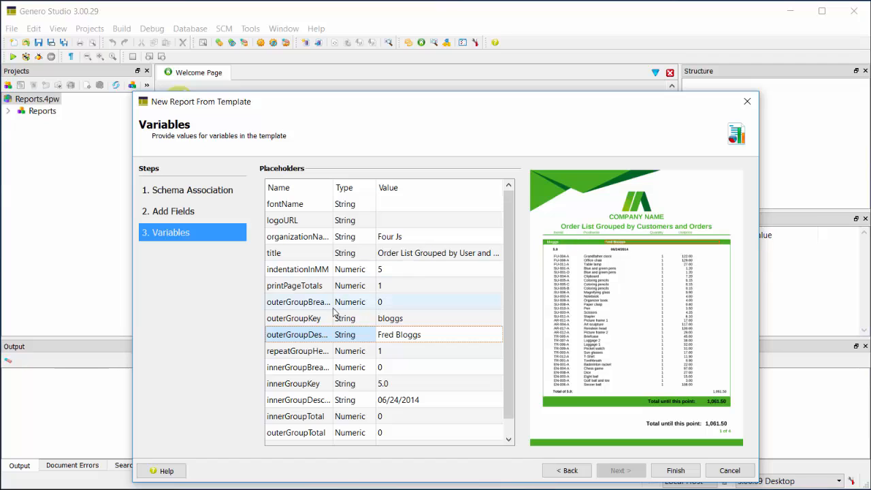
{"action": "left_click", "coordinate": [308, 321]}
{"action": "left_click", "coordinate": [313, 332]}
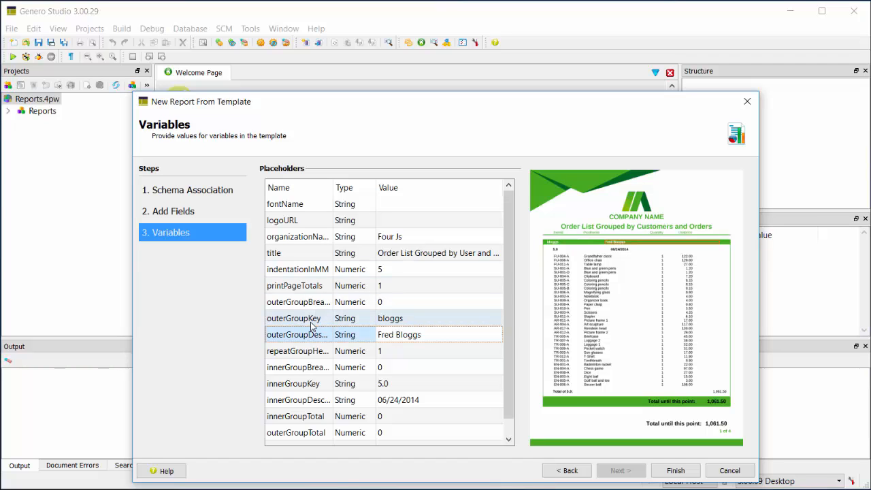
{"action": "left_click", "coordinate": [312, 322]}
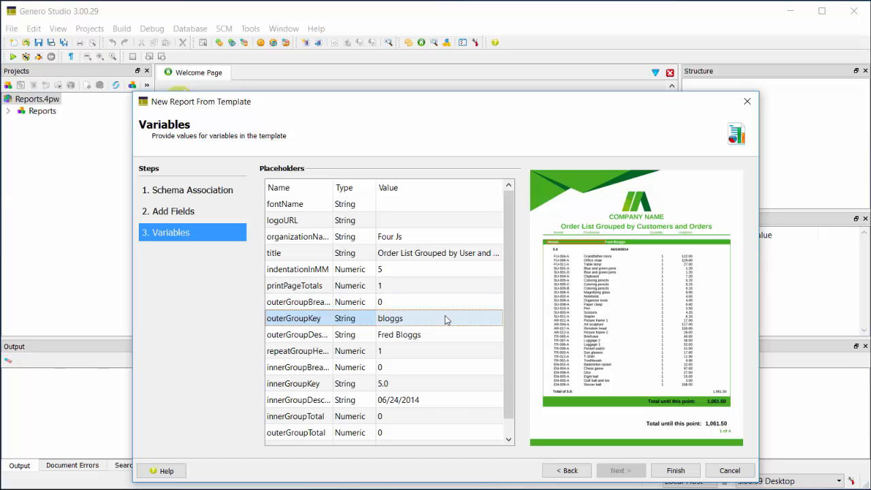
Replace the outerGroupKey value with the RTL expression orderline.account.firstname.
{"action": "left_click", "coordinate": [410, 318]}
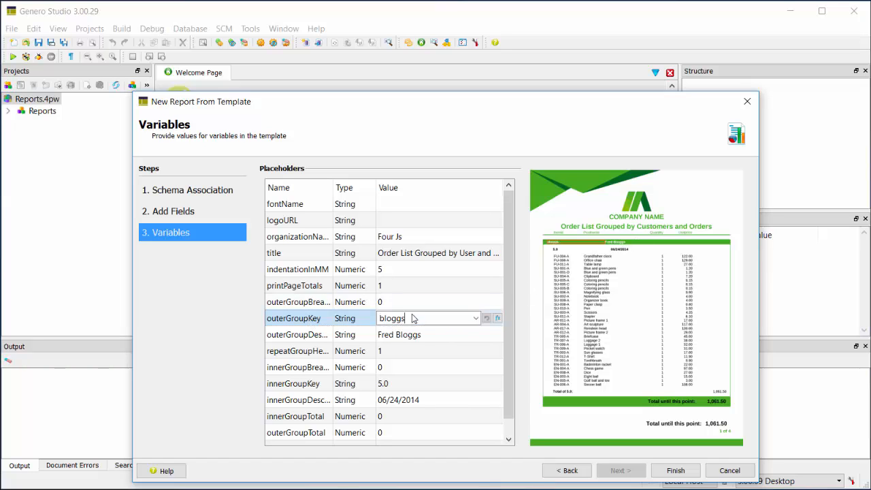
{"action": "left_click", "coordinate": [497, 318]}
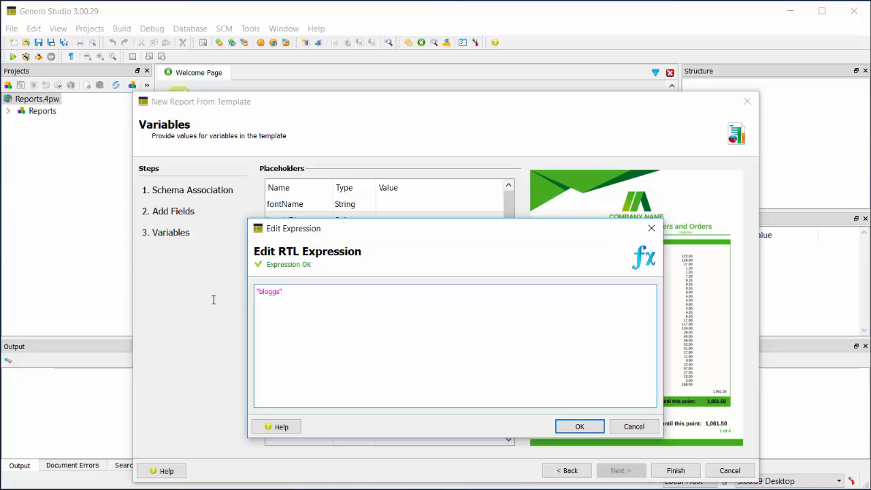
{"action": "left_click_drag", "start_coordinate": [305, 294], "coordinate": [239, 286]}
{"action": "key", "text": "ctrl+space"}
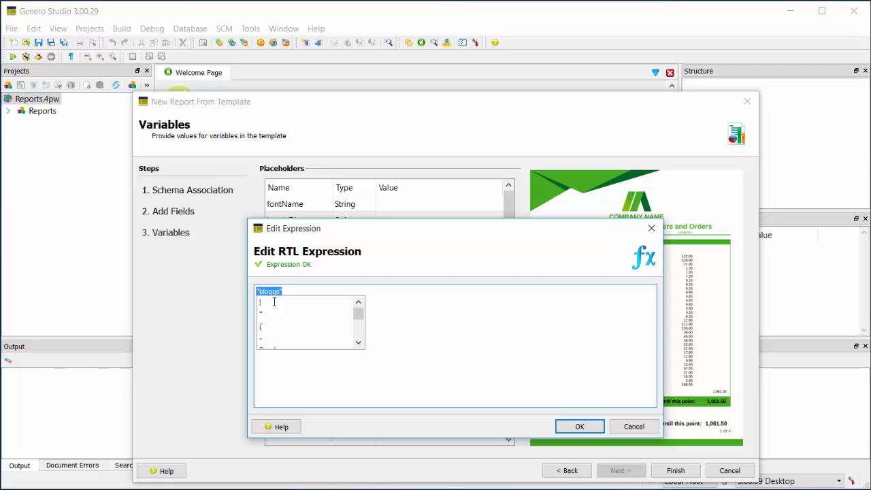
{"action": "type", "text": "ord"}
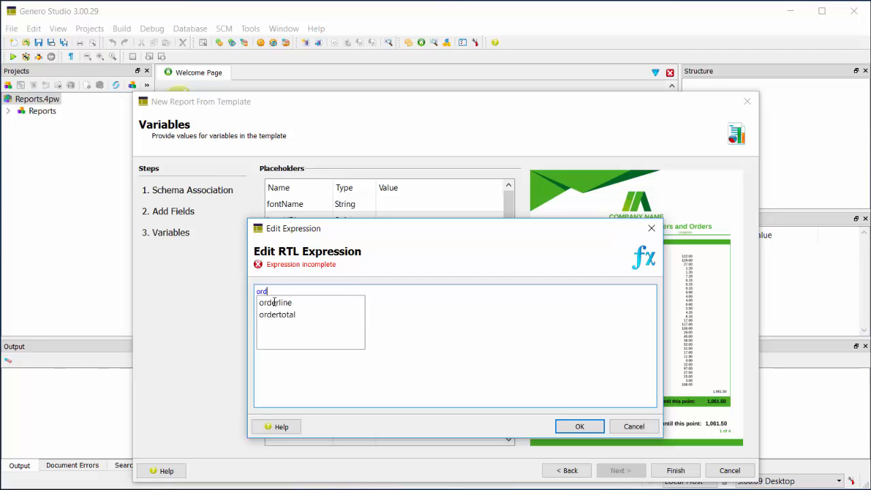
{"action": "key", "text": "Down"}
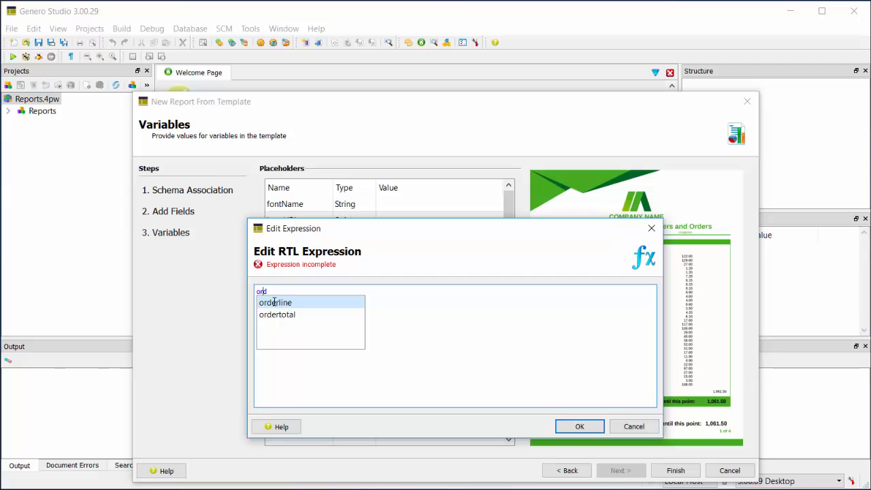
{"action": "key", "text": "Return"}
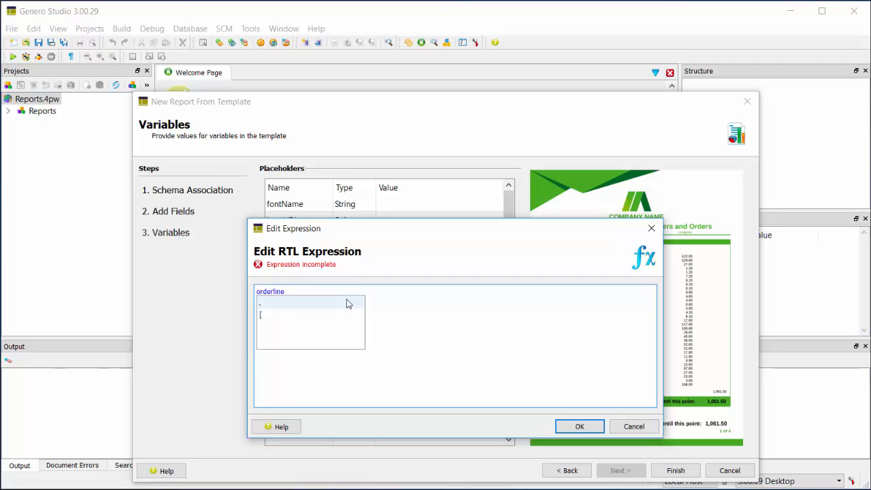
{"action": "type", "text": "."}
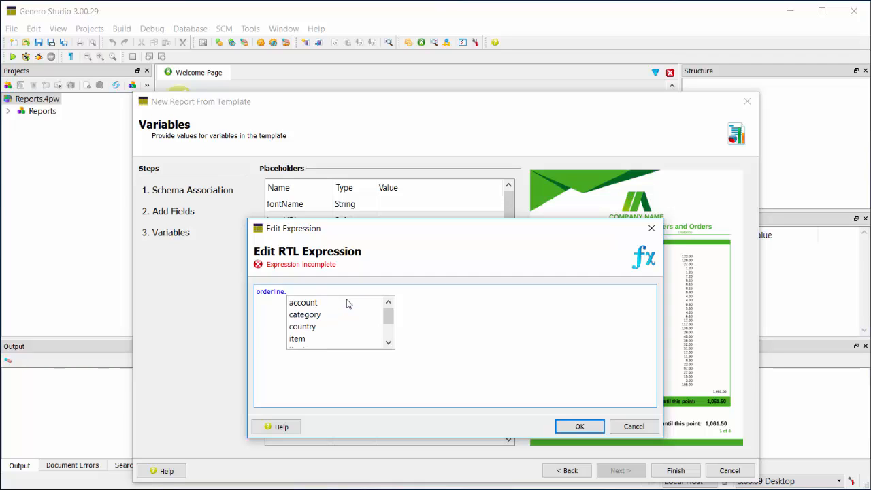
{"action": "key", "text": "Down"}
{"action": "key", "text": "Return"}
{"action": "type", "text": ".f"}
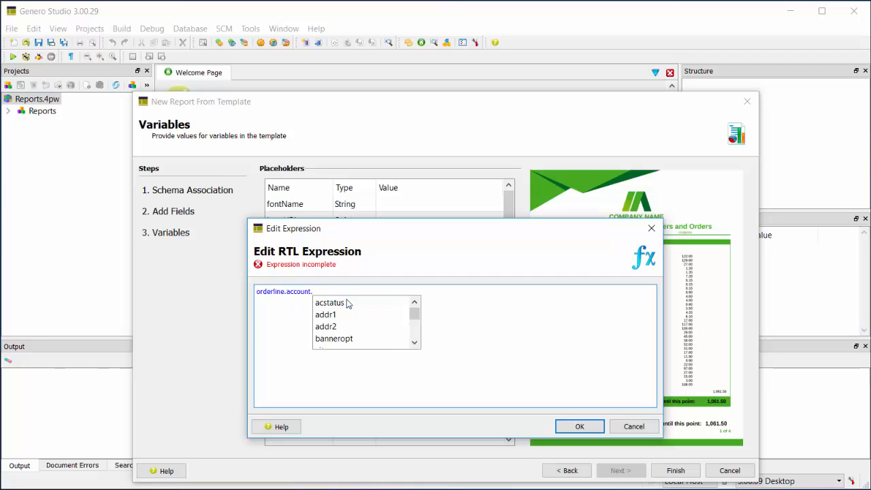
{"action": "key", "text": "Down"}
{"action": "key", "text": "Return"}
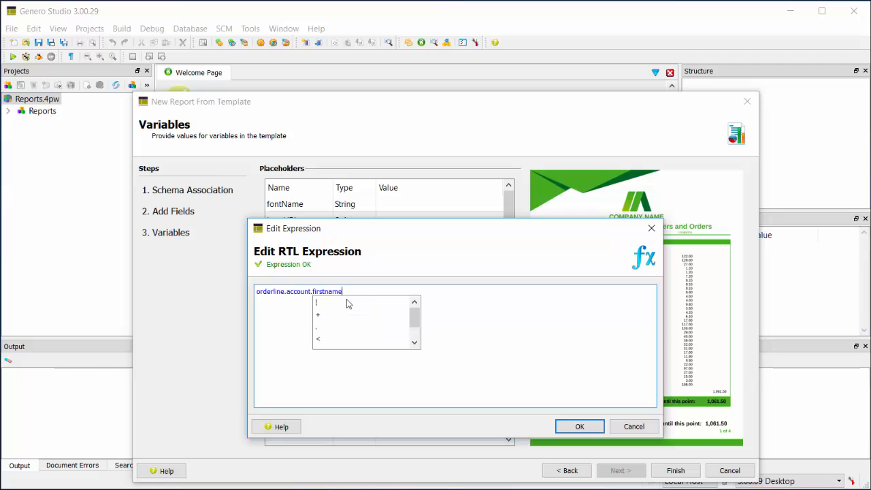
Extend the outerGroupKey expression after orderline.account.firstname with .trim()+" "+ to trim the first name and add a space.
{"action": "key", "text": "Down"}
{"action": "key", "text": "Down"}
{"action": "key", "text": "Down"}
{"action": "type", "text": ".tr"}
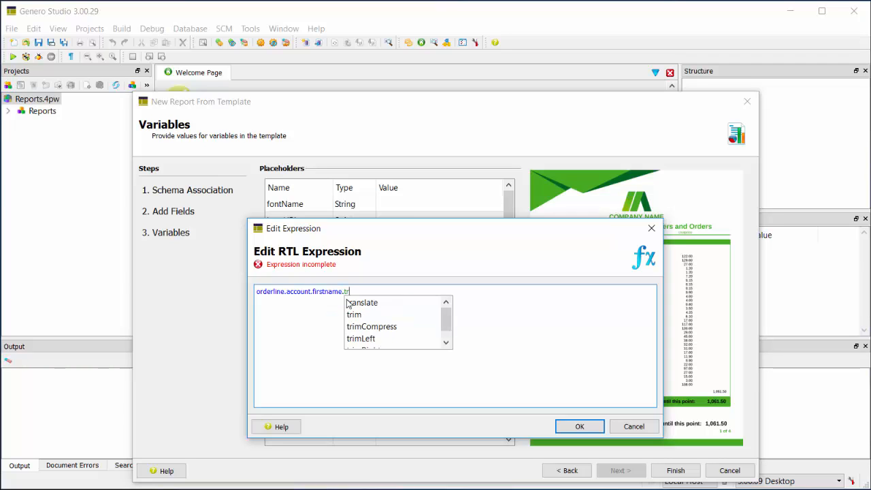
{"action": "type", "text": "im"}
{"action": "key", "text": "Return"}
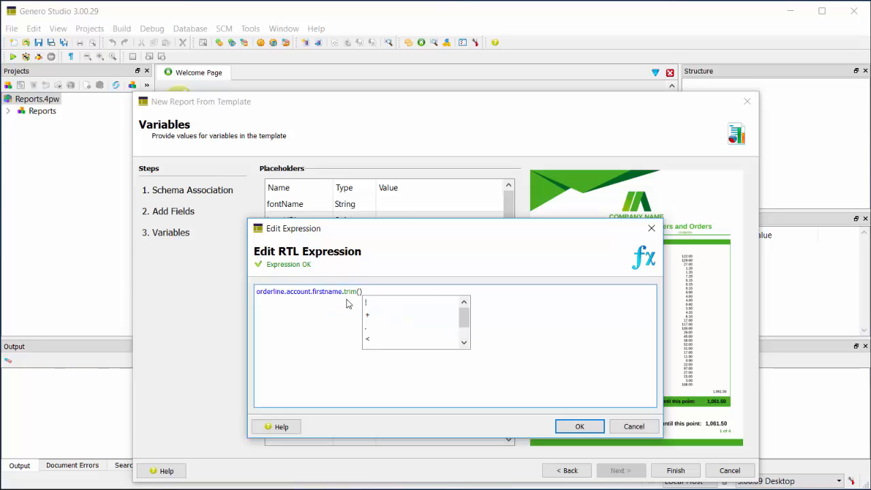
{"action": "type", "text": "+"}
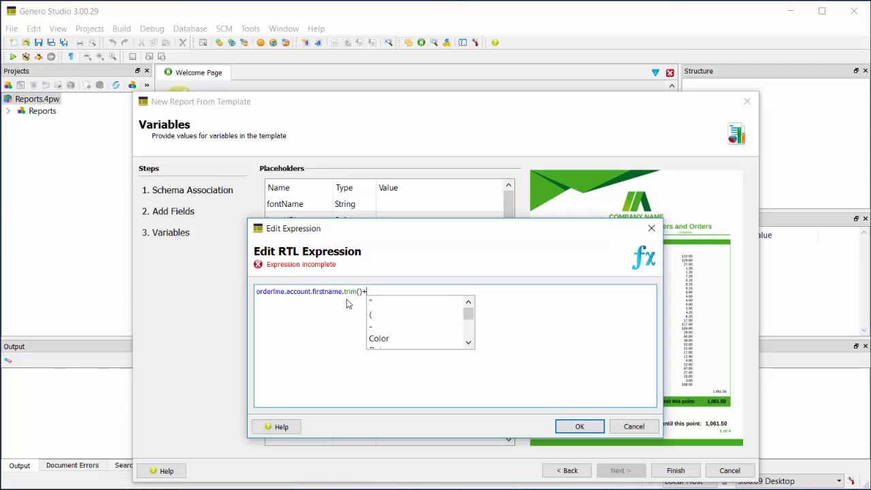
{"action": "type", "text": "\" \""}
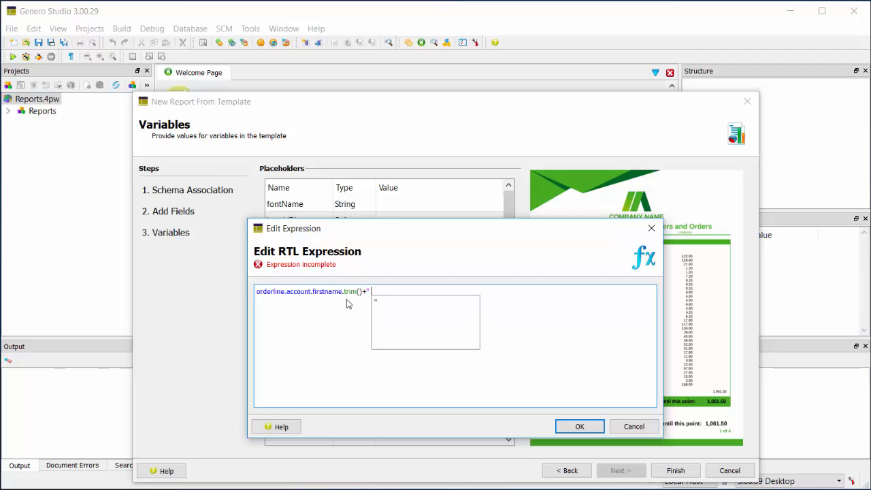
{"action": "type", "text": "+"}
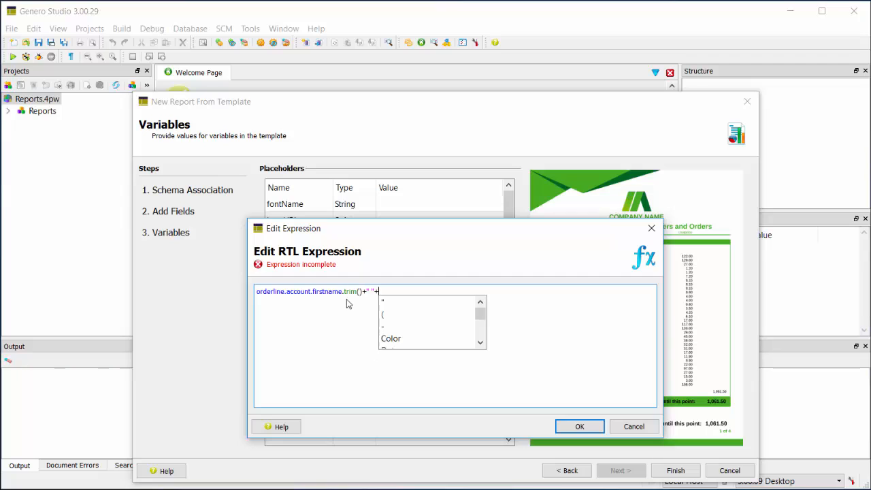
Add orderline.account.lastname as the last operand of the outerGroupKey expression.
{"action": "type", "text": "or"}
{"action": "key", "text": "Down"}
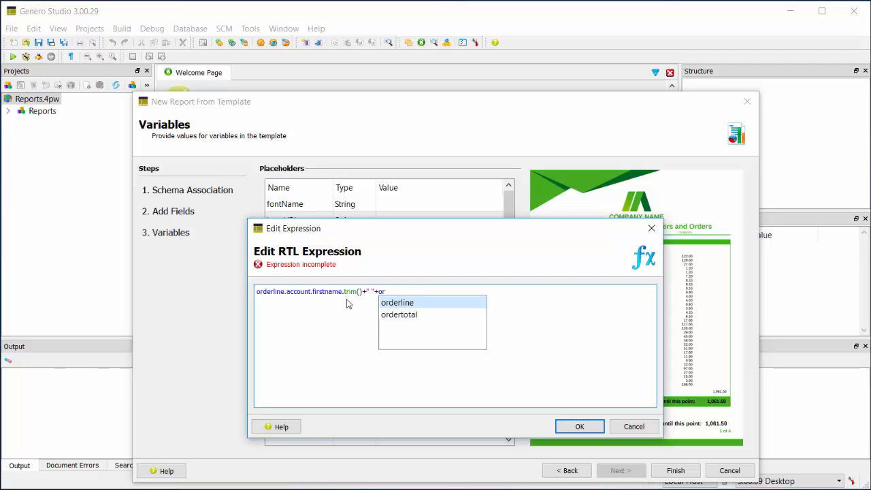
{"action": "key", "text": "Return"}
{"action": "key", "text": "Down"}
{"action": "key", "text": "Return"}
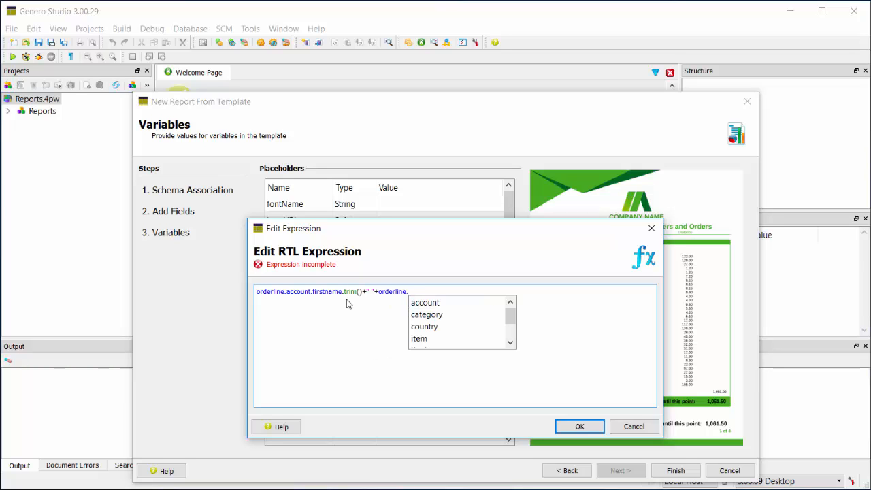
{"action": "key", "text": "Down"}
{"action": "key", "text": "Return"}
{"action": "key", "text": "Down"}
{"action": "key", "text": "Return"}
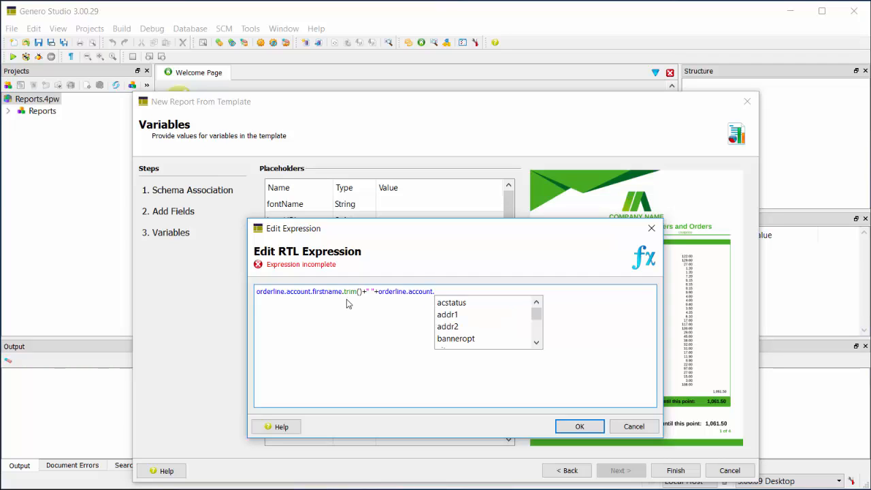
{"action": "type", "text": "l"}
{"action": "key", "text": "Down"}
{"action": "key", "text": "Down"}
{"action": "key", "text": "Return"}
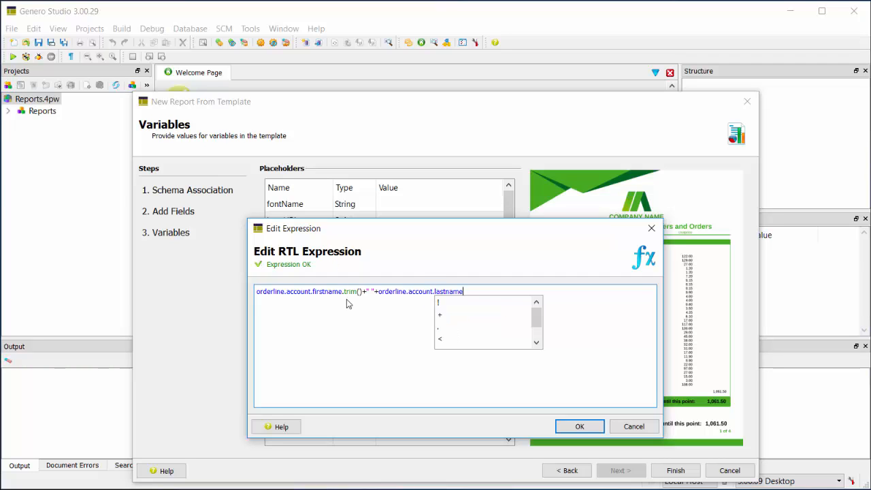
Append .trim() to the lastname field and accept the outerGroupKey expression.
{"action": "key", "text": "Down"}
{"action": "key", "text": "Down"}
{"action": "type", "text": "t"}
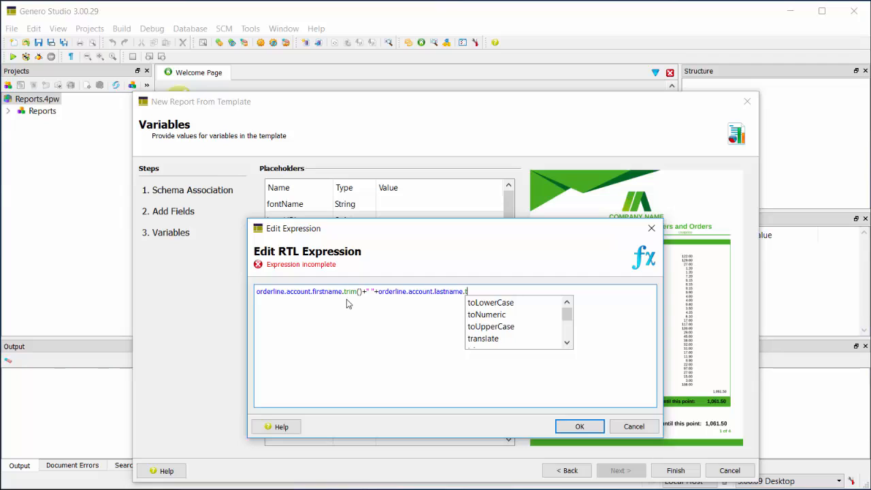
{"action": "type", "text": "rim("}
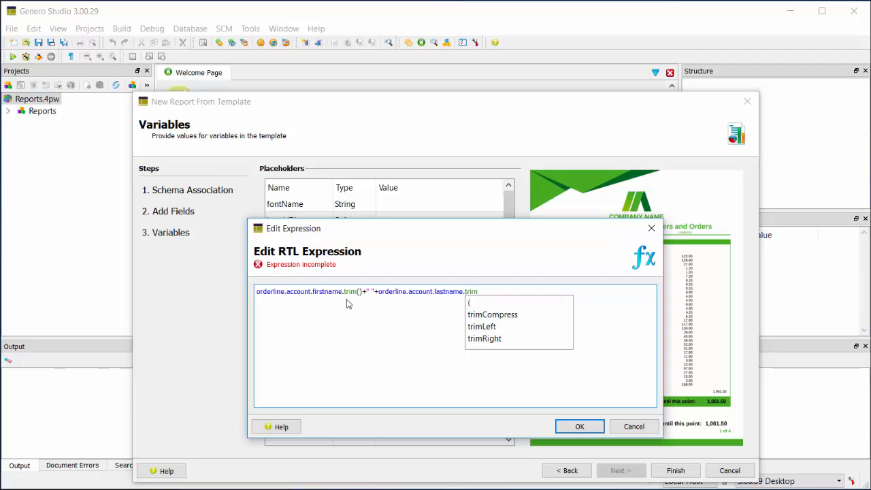
{"action": "type", "text": ")"}
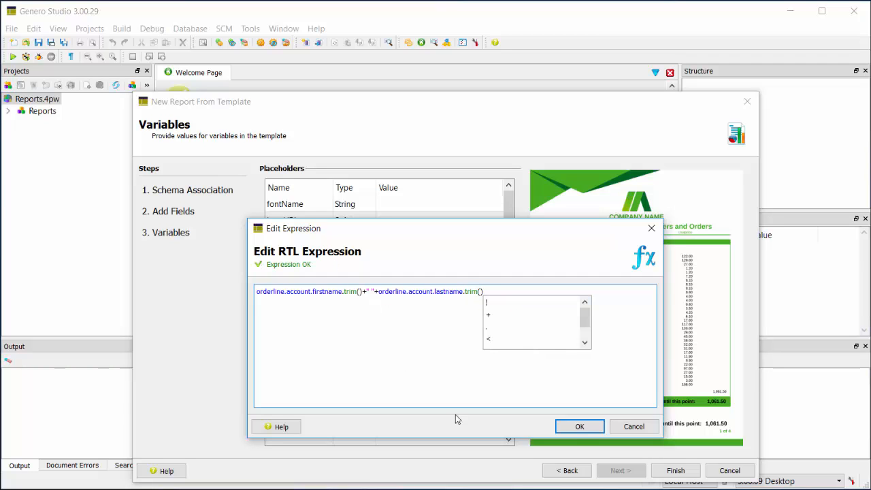
{"action": "left_click", "coordinate": [579, 426]}
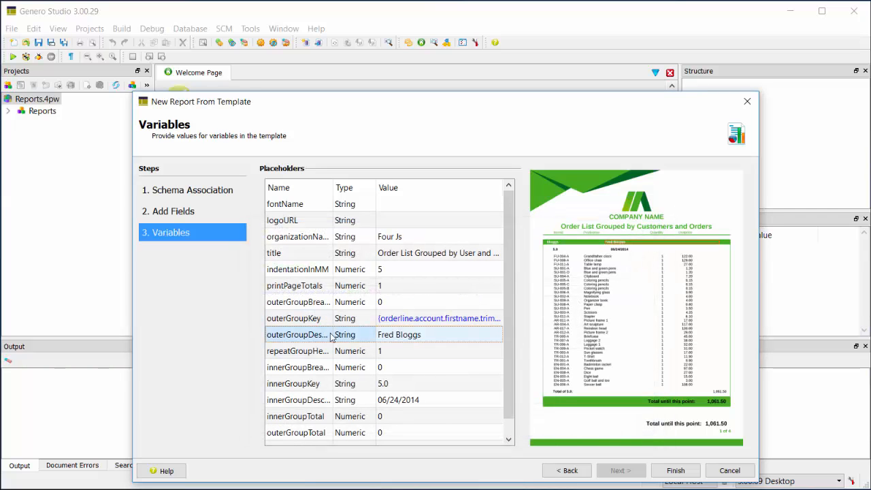
Clear the outer group description variable's RTL expression so it is empty.
{"action": "left_click", "coordinate": [440, 338]}
{"action": "left_click", "coordinate": [496, 333]}
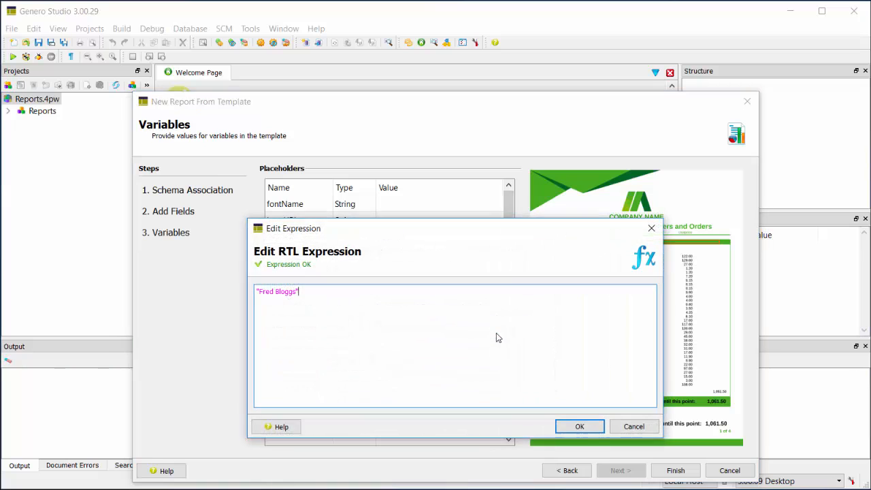
{"action": "key", "text": "ctrl+a"}
{"action": "key", "text": "BackSpace"}
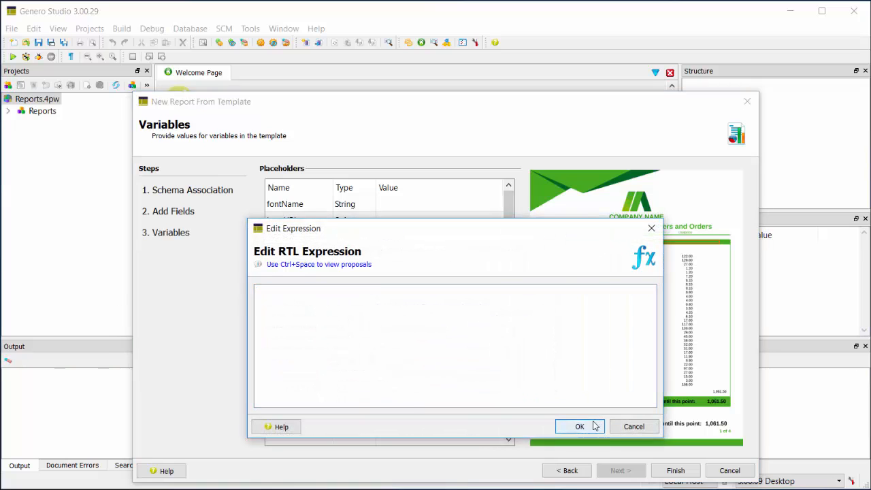
{"action": "left_click", "coordinate": [593, 426]}
Replace the innerGroupKey value with the RTL expression orderline.orders.orderid.
{"action": "left_click", "coordinate": [497, 384]}
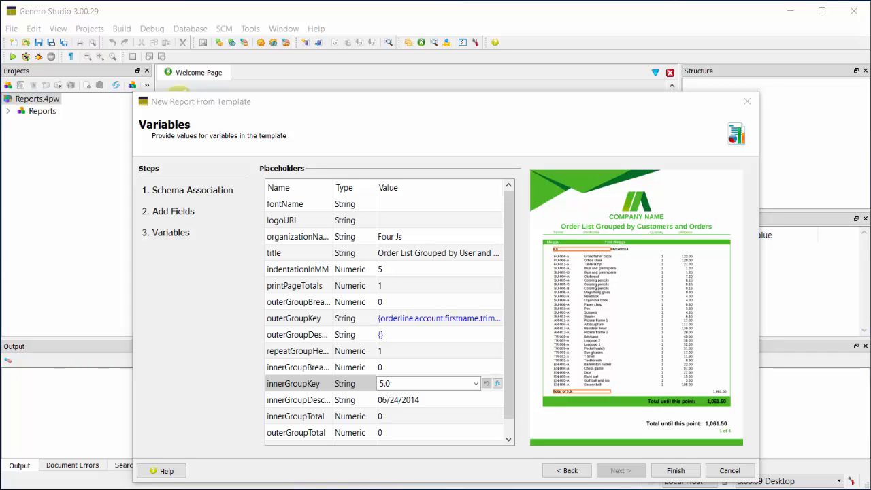
{"action": "left_click", "coordinate": [432, 383]}
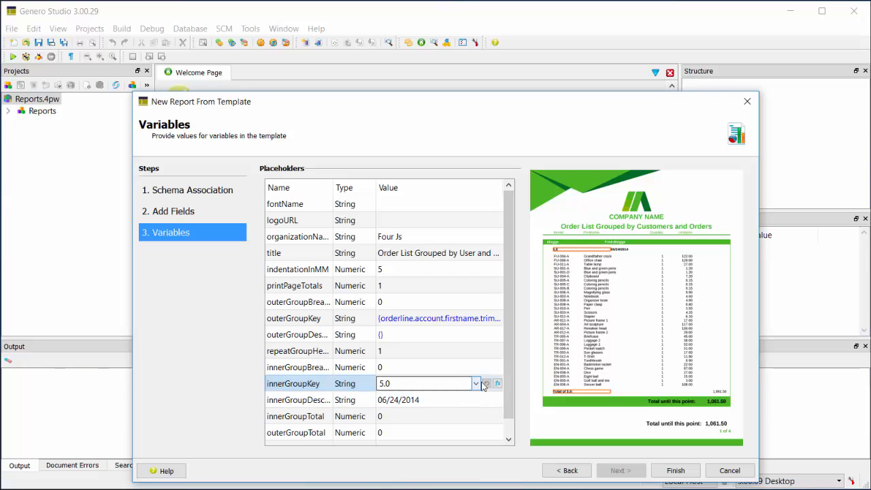
{"action": "left_click", "coordinate": [497, 384]}
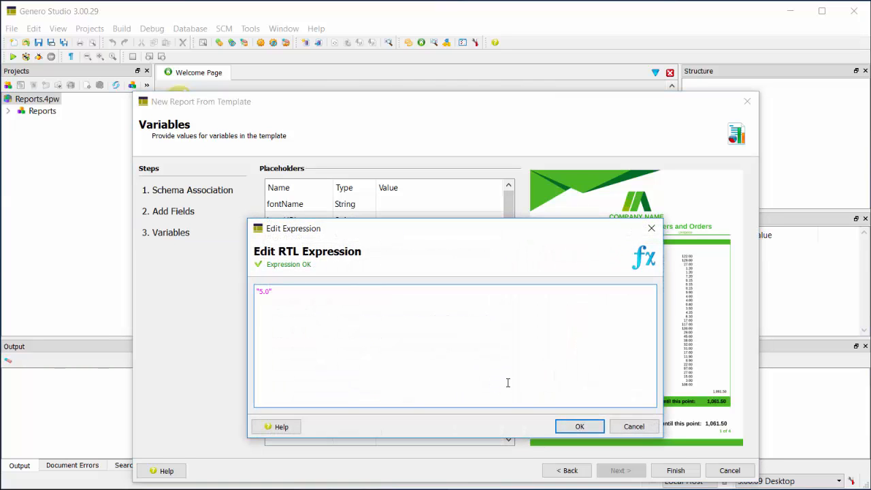
{"action": "key", "text": "ctrl+a"}
{"action": "key", "text": "ctrl+space"}
{"action": "type", "text": "ord"}
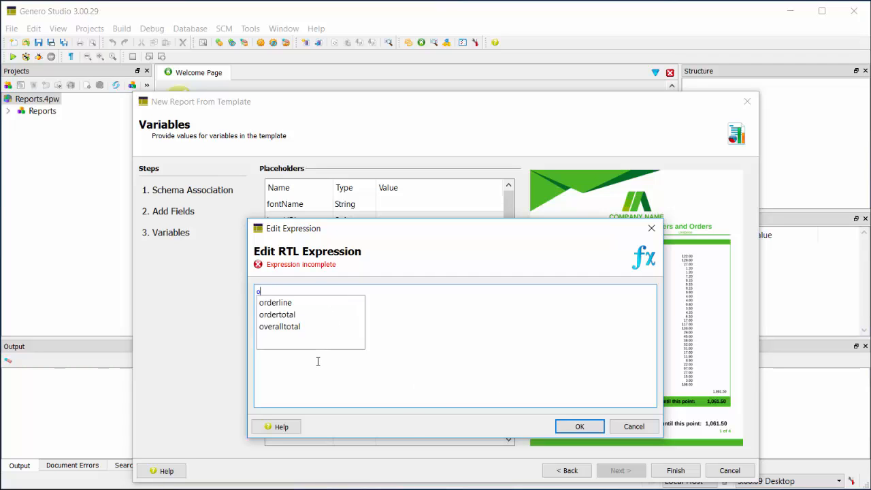
{"action": "key", "text": "Return"}
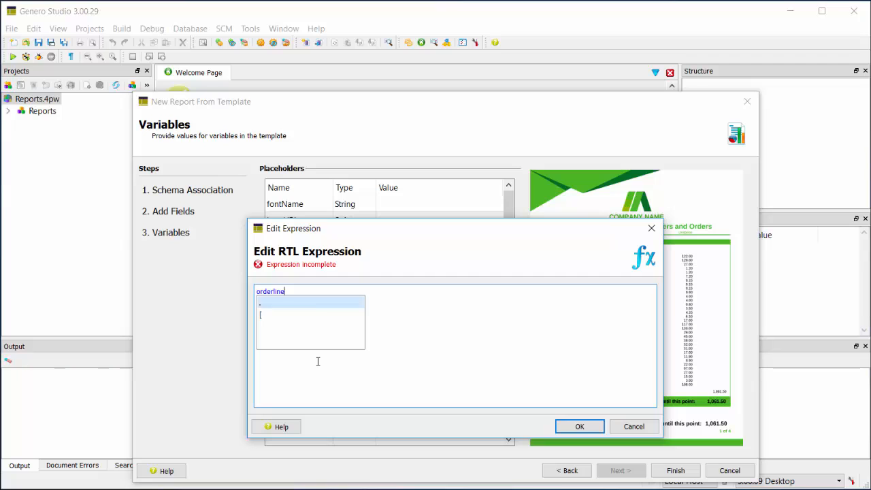
{"action": "type", "text": "."}
{"action": "type", "text": "ord"}
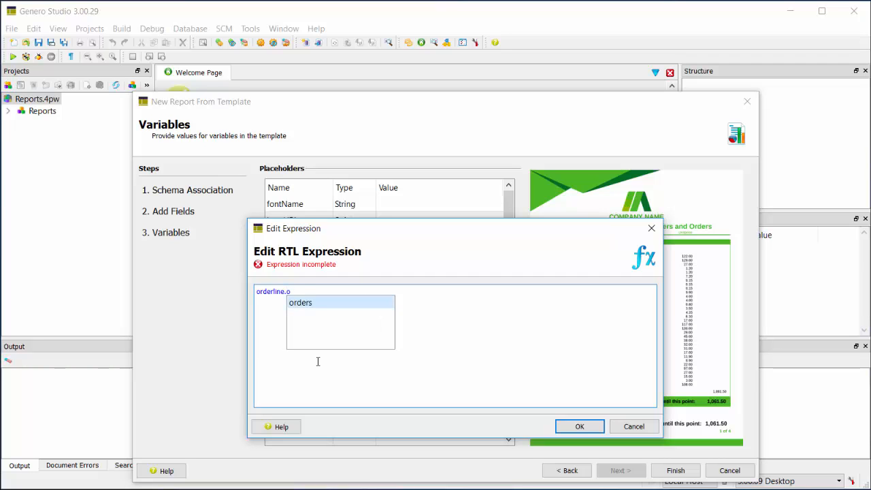
{"action": "key", "text": "Return"}
{"action": "type", "text": "."}
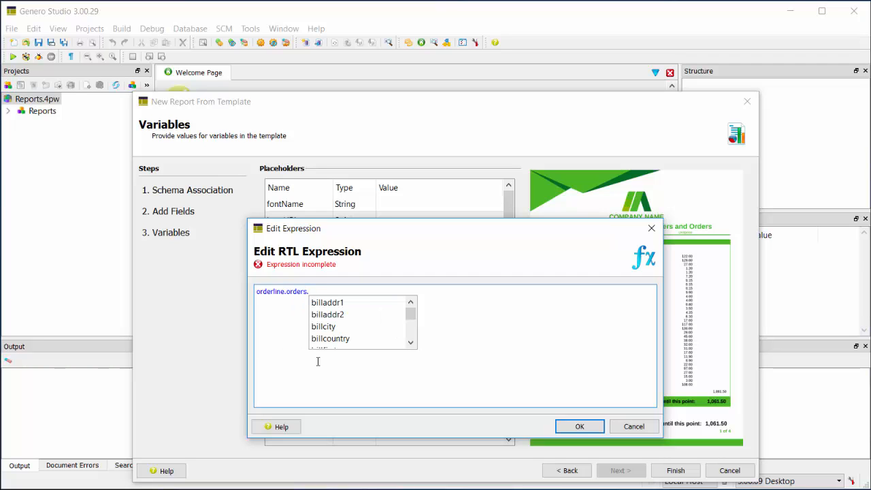
{"action": "type", "text": "ord"}
{"action": "key", "text": "Down"}
{"action": "key", "text": "Return"}
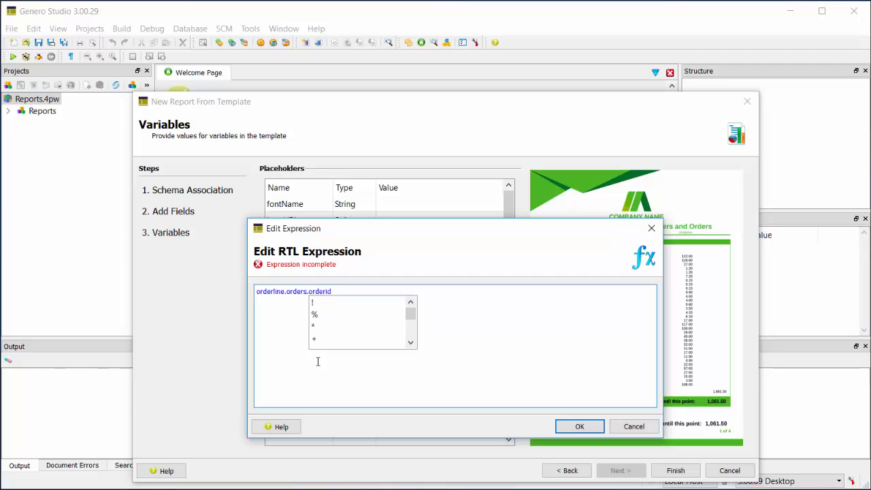
Convert the order ID to text by appending .toString() and accept the innerGroupKey expression.
{"action": "type", "text": ".toS"}
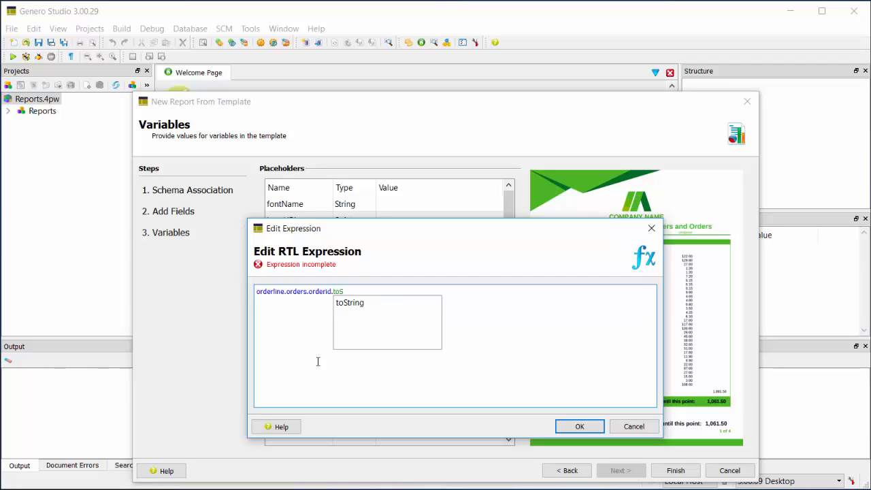
{"action": "key", "text": "Down"}
{"action": "key", "text": "Return"}
{"action": "key", "text": "Down"}
{"action": "key", "text": "Return"}
{"action": "key", "text": "Return"}
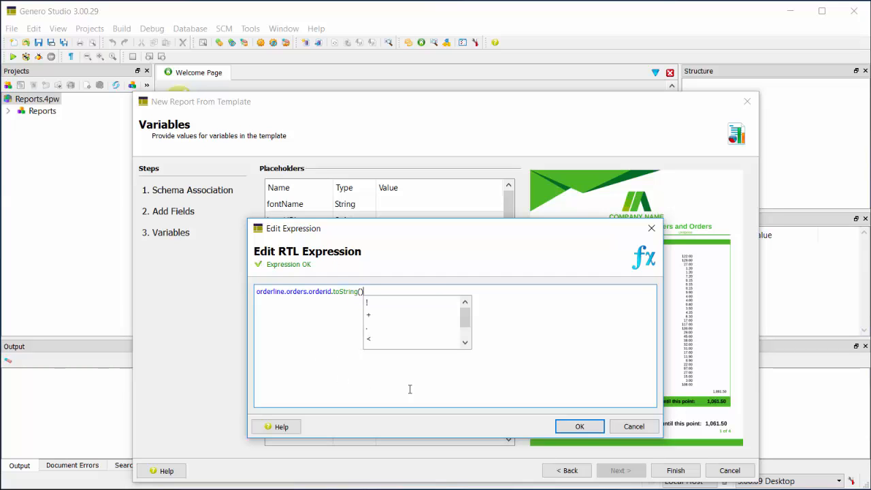
{"action": "left_click", "coordinate": [579, 425]}
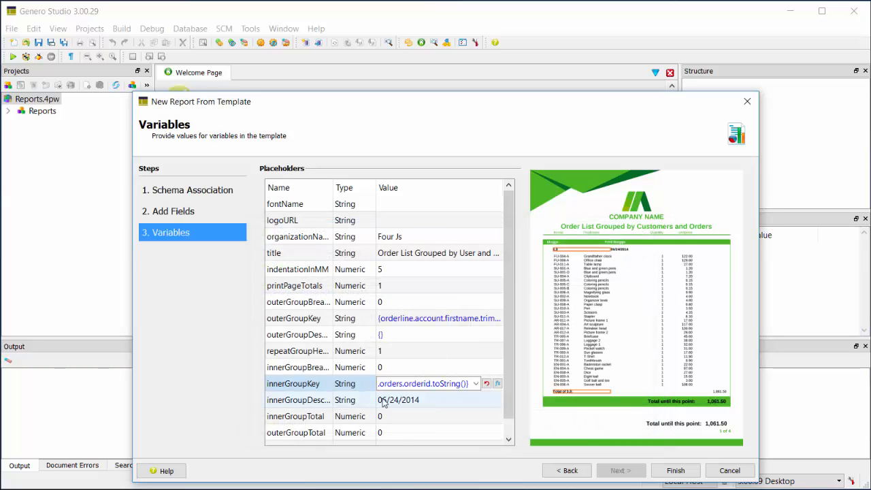
Set the inner group description variable to the RTL expression orderline.orders.orderdate.
{"action": "left_click", "coordinate": [407, 403]}
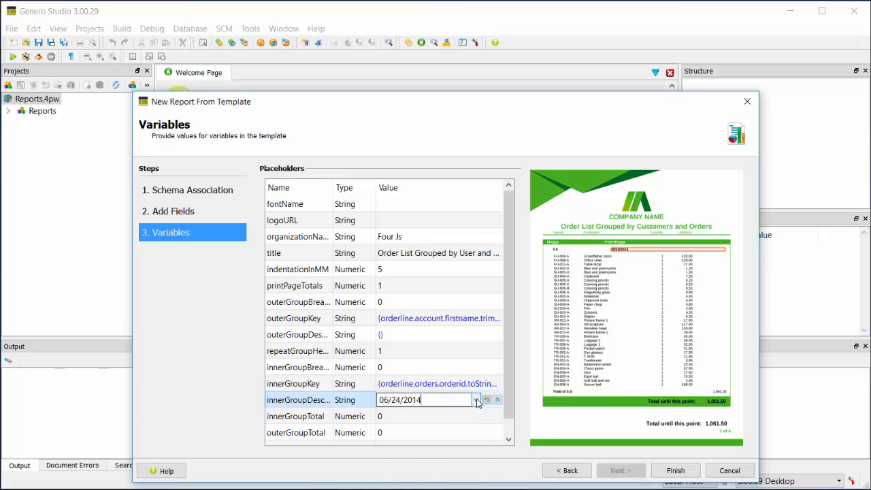
{"action": "left_click", "coordinate": [476, 402]}
{"action": "type", "text": "order."}
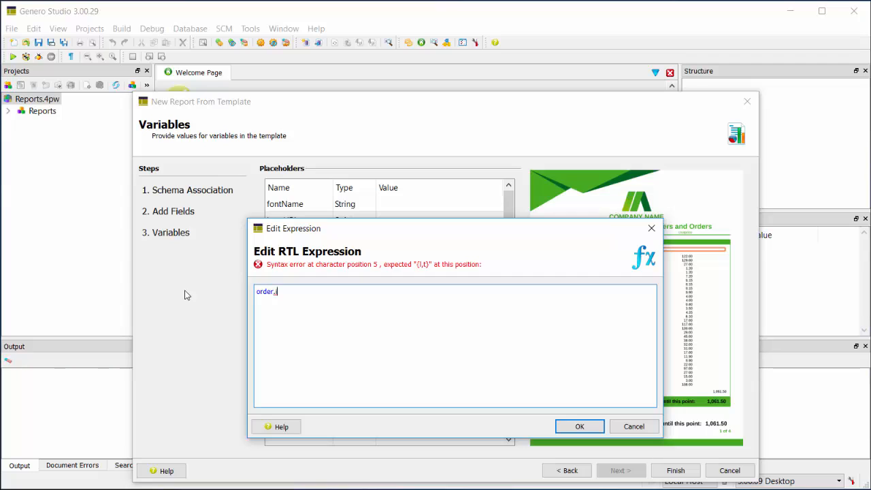
{"action": "type", "text": "line"}
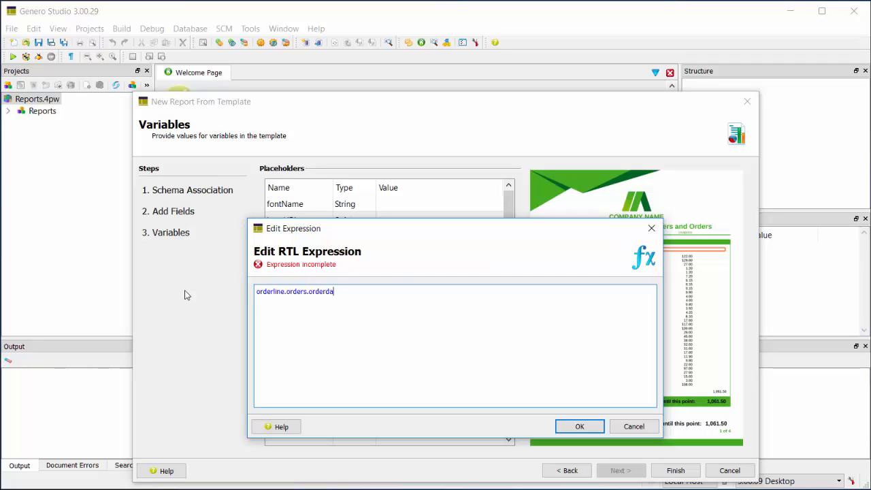
{"action": "type", "text": "te"}
{"action": "left_click", "coordinate": [593, 431]}
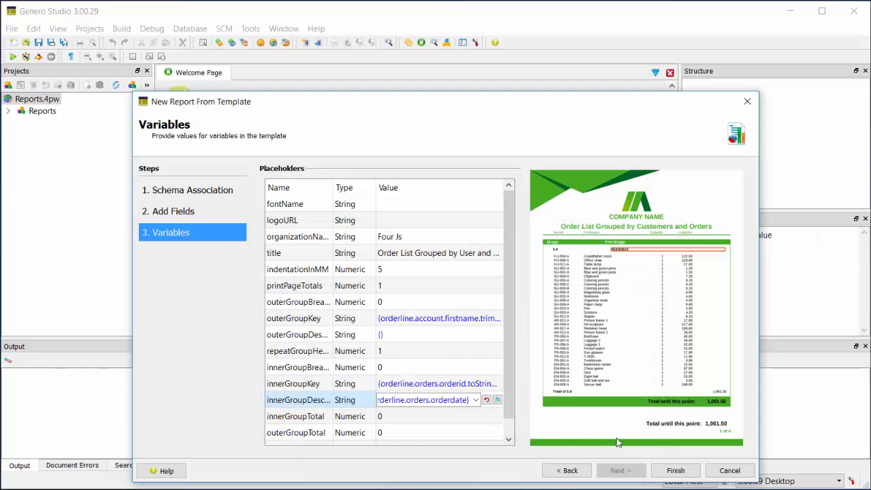
Set the innerGroupTotal variable to {ordertotal} and the outerGroupTotal variable to {usertotal}.
{"action": "left_click", "coordinate": [315, 416]}
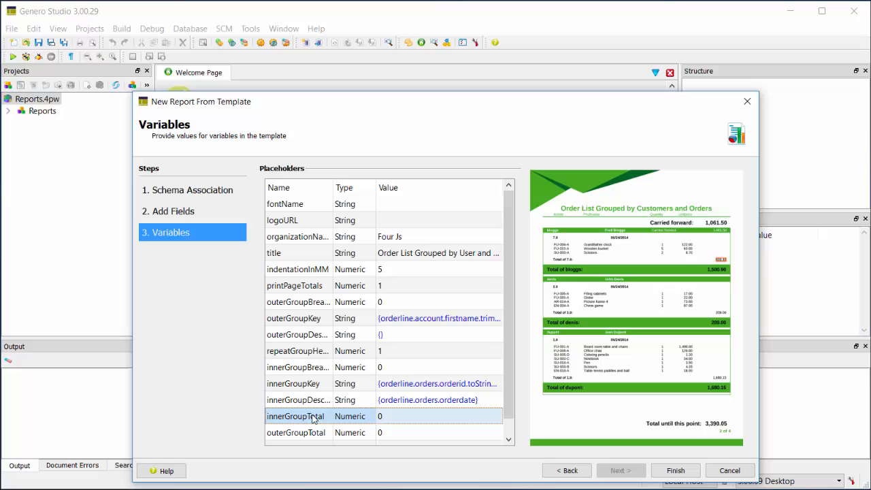
{"action": "left_click", "coordinate": [442, 417]}
{"action": "left_click", "coordinate": [475, 400]}
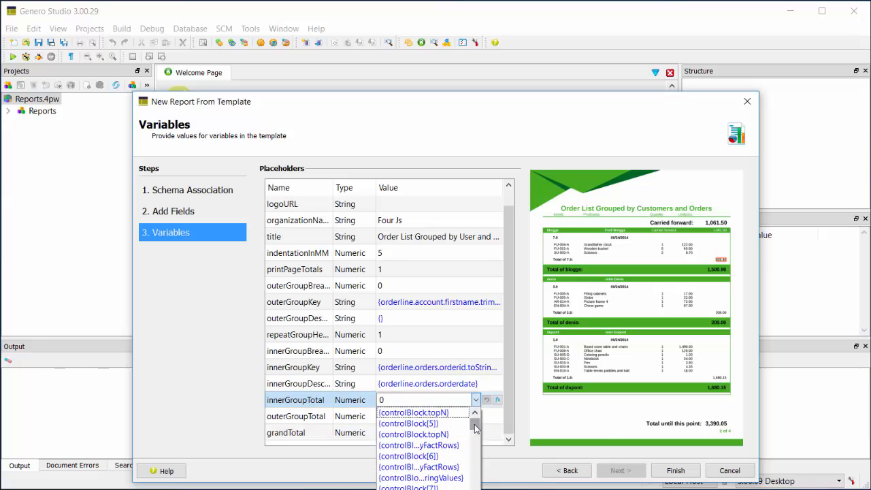
{"action": "left_click_drag", "start_coordinate": [475, 427], "coordinate": [476, 487]}
{"action": "scroll", "coordinate": [425, 469], "scroll_direction": "down", "scroll_amount": 1}
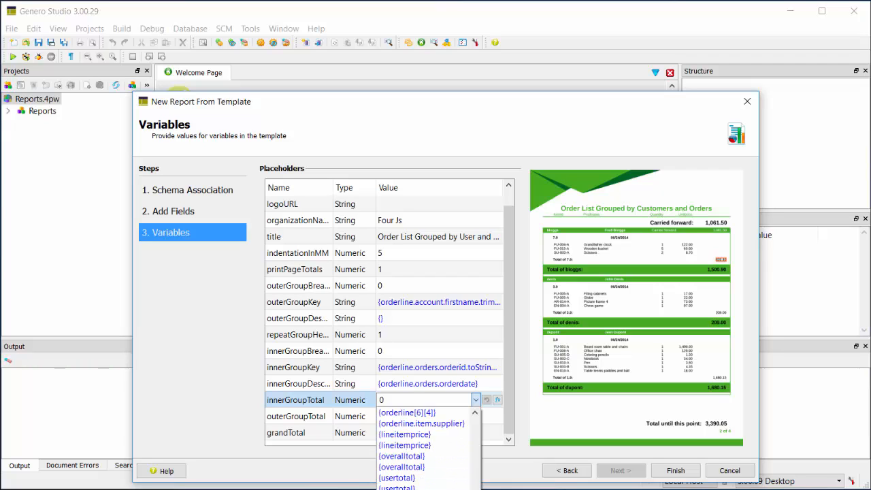
{"action": "left_click", "coordinate": [401, 489]}
{"action": "left_click", "coordinate": [399, 417]}
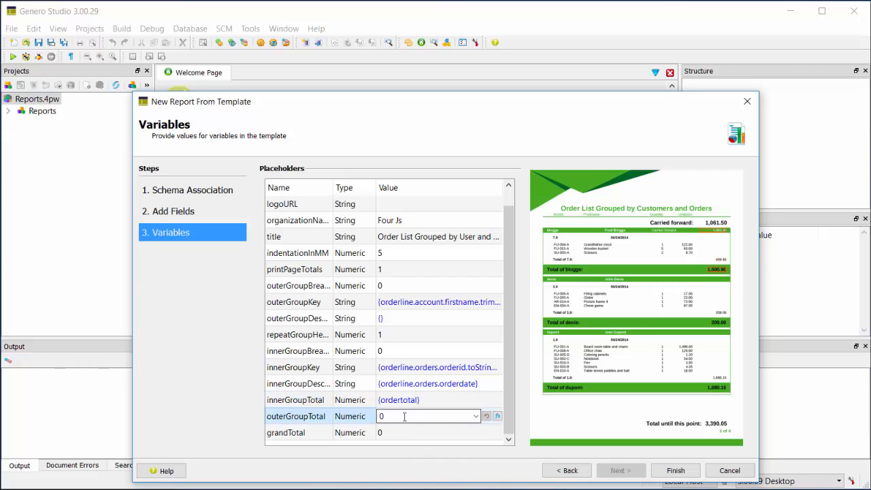
{"action": "left_click", "coordinate": [477, 417]}
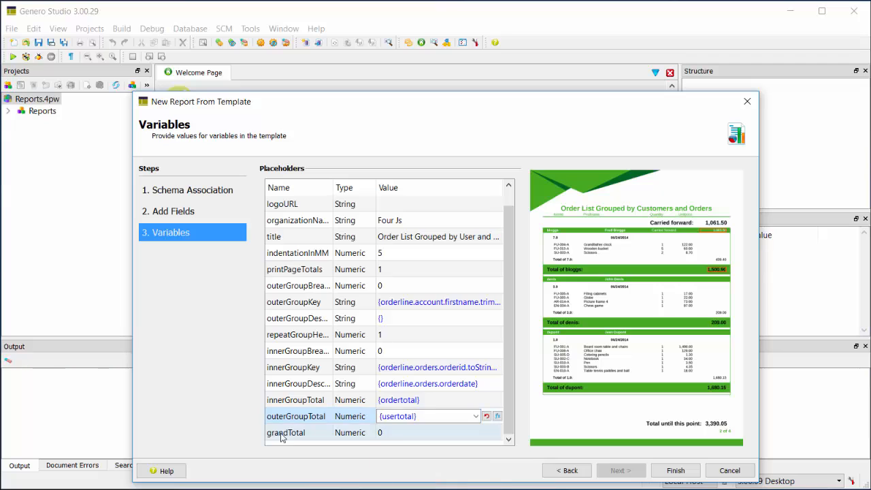
Set the grandTotal variable to {overalltotal} and finish creating the report from the template.
{"action": "left_click", "coordinate": [402, 432]}
{"action": "left_click", "coordinate": [476, 433]}
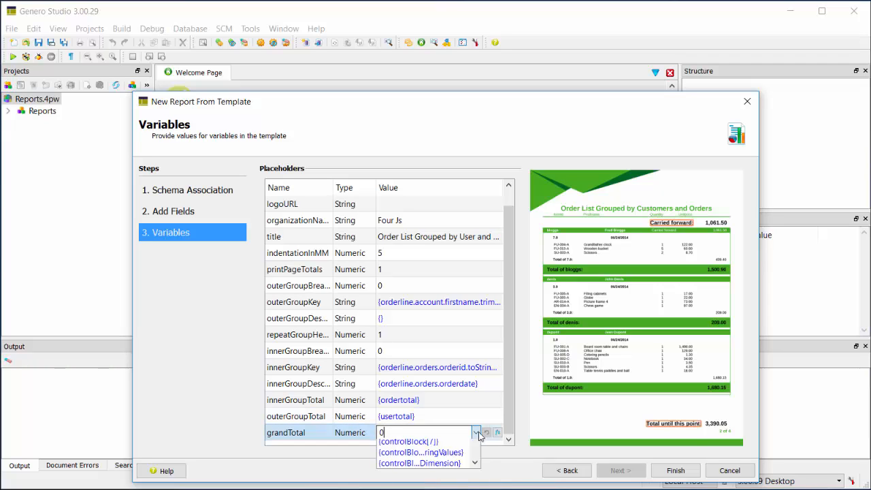
{"action": "scroll", "coordinate": [460, 452], "scroll_direction": "down", "scroll_amount": 5}
{"action": "left_click", "coordinate": [443, 486]}
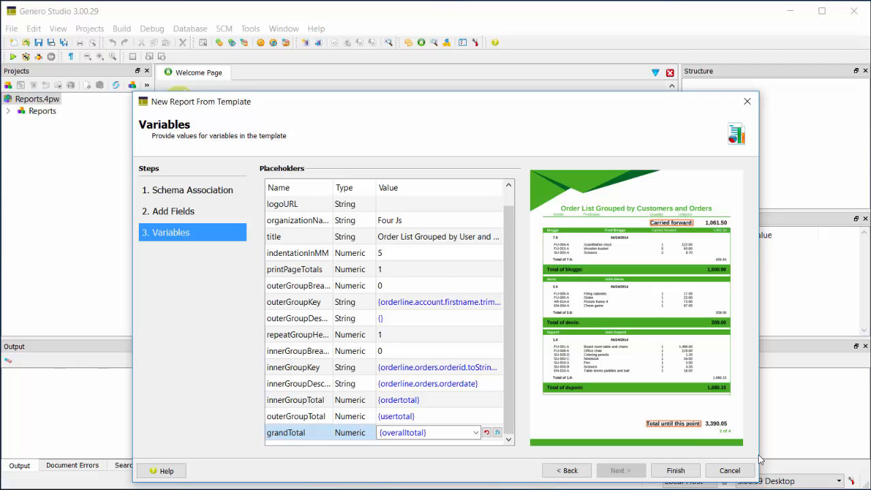
{"action": "left_click", "coordinate": [684, 471]}
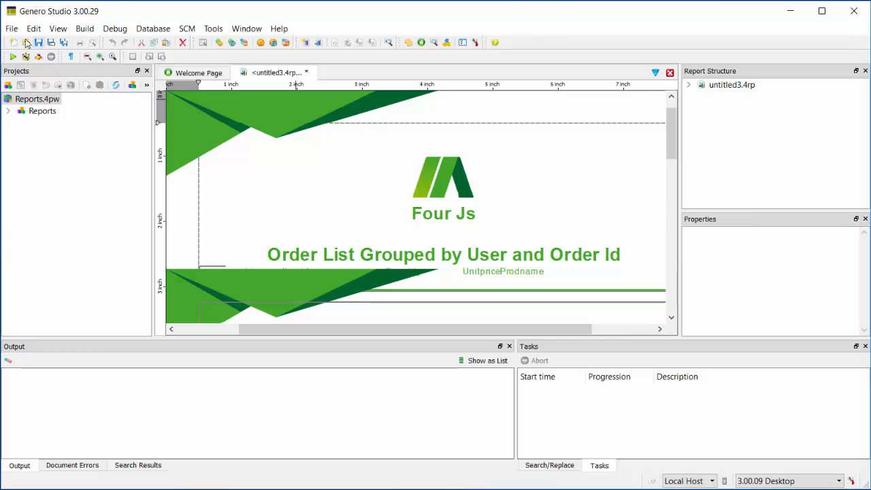
Save the new report as ScottList.4rp and insert it in the Designs folder of the OrderReport application.
{"action": "left_click", "coordinate": [51, 43]}
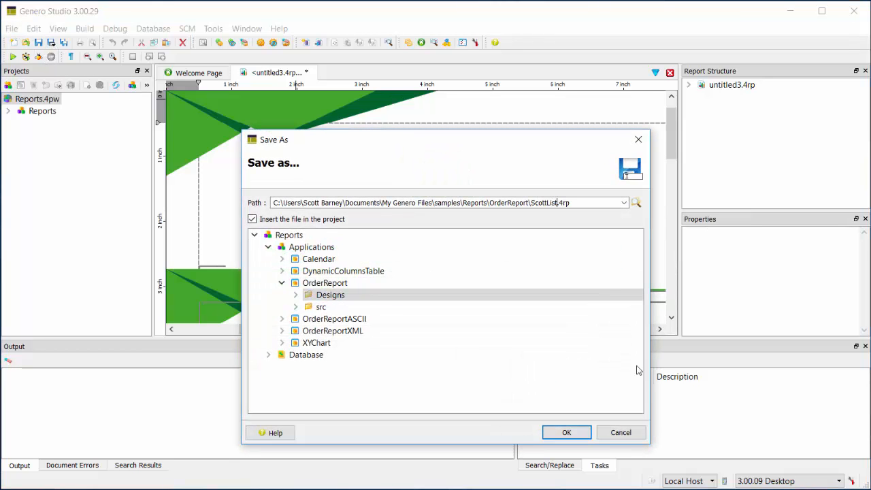
{"action": "left_click", "coordinate": [351, 295]}
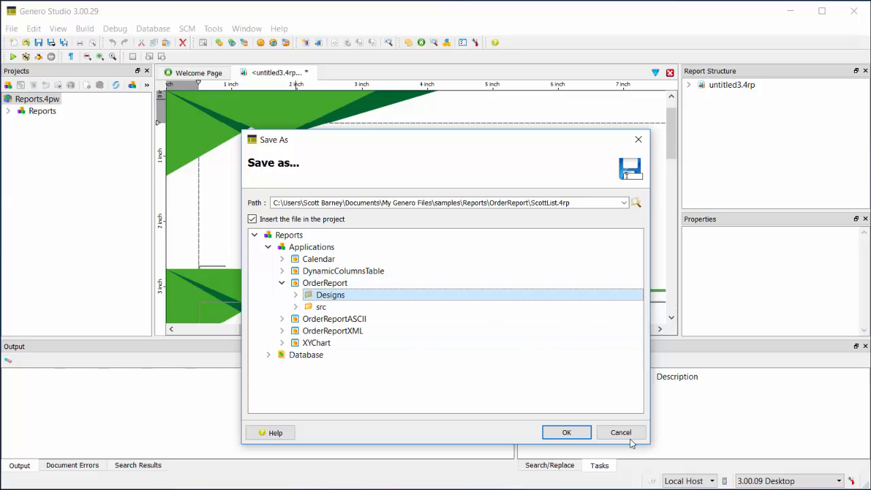
{"action": "left_click", "coordinate": [574, 435]}
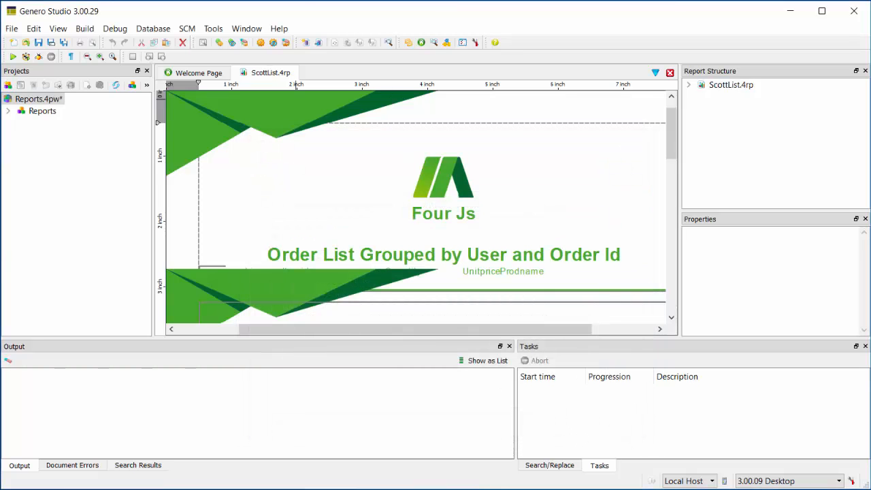
Open the Configuration.4fd form from the src folder of the OrderReport application.
{"action": "left_click", "coordinate": [8, 113]}
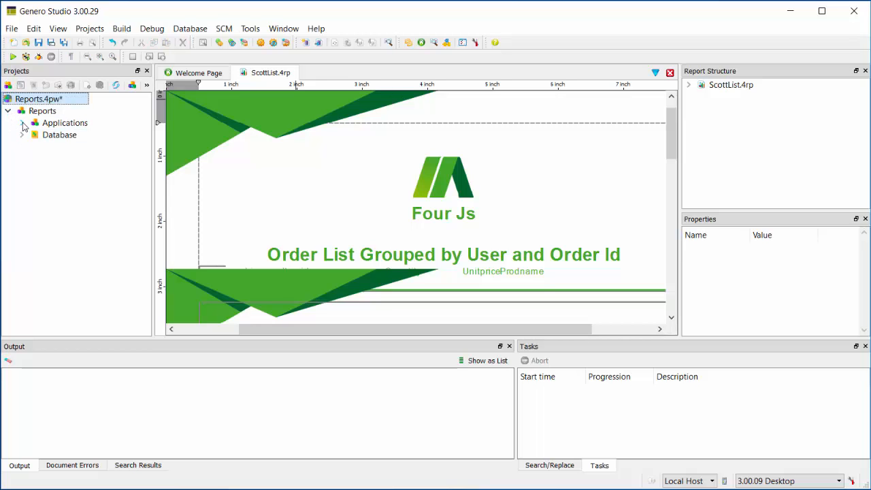
{"action": "left_click", "coordinate": [21, 124]}
{"action": "left_click", "coordinate": [35, 158]}
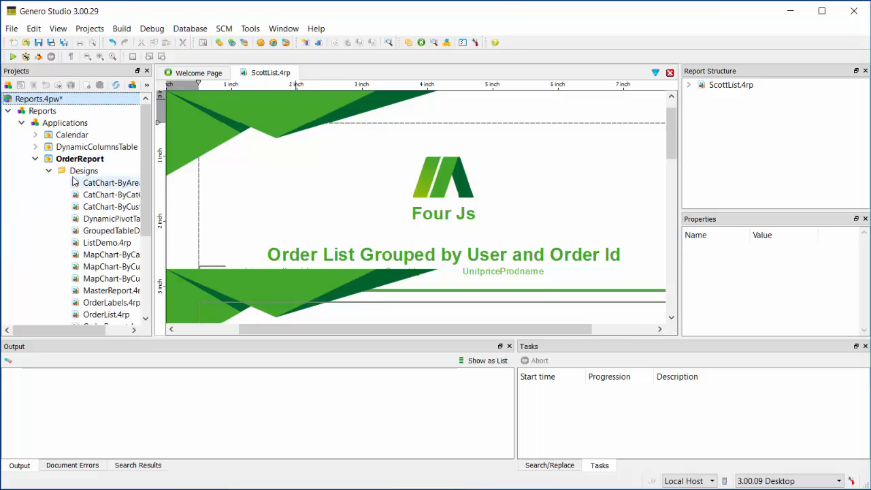
{"action": "scroll", "coordinate": [74, 182], "scroll_direction": "down", "scroll_amount": 4}
{"action": "left_click", "coordinate": [48, 266]}
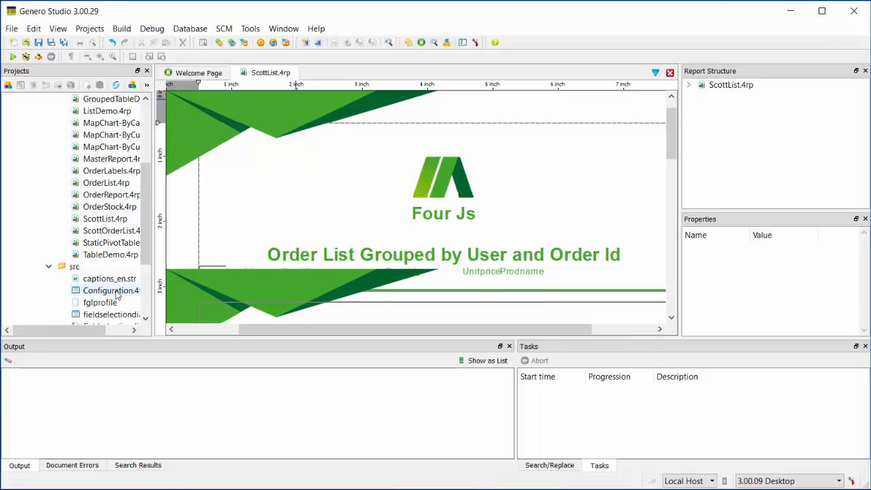
{"action": "double_click", "coordinate": [116, 292]}
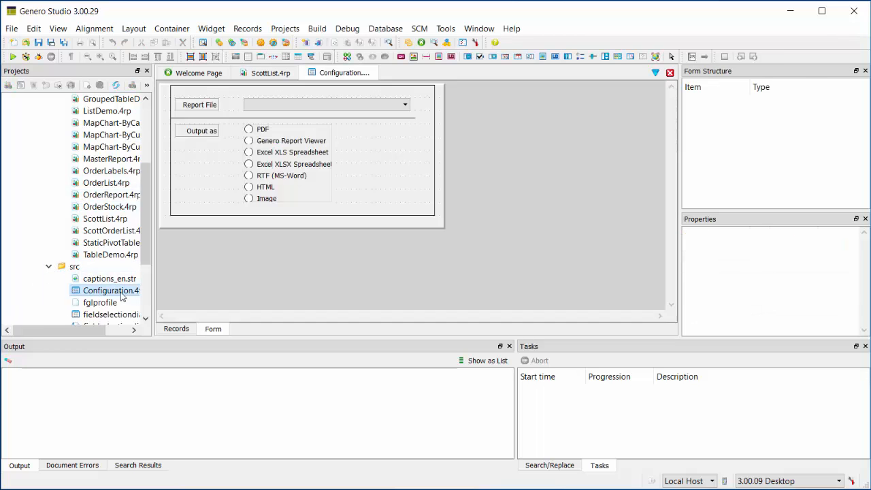
Add an item with name ScottList and text ScottList to the items property of the Report File combo box.
{"action": "left_click", "coordinate": [304, 108]}
{"action": "scroll", "coordinate": [792, 282], "scroll_direction": "down", "scroll_amount": 6}
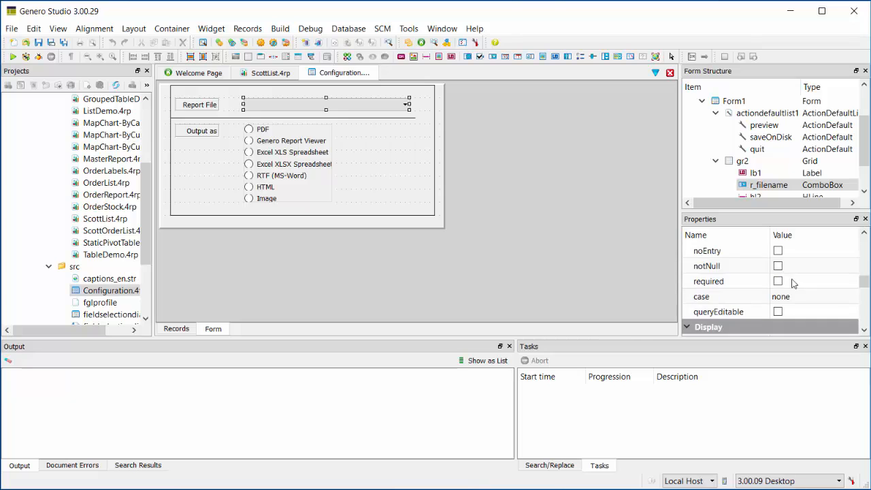
{"action": "scroll", "coordinate": [796, 281], "scroll_direction": "up", "scroll_amount": 6}
{"action": "scroll", "coordinate": [806, 281], "scroll_direction": "down", "scroll_amount": 3}
{"action": "left_click", "coordinate": [813, 281]}
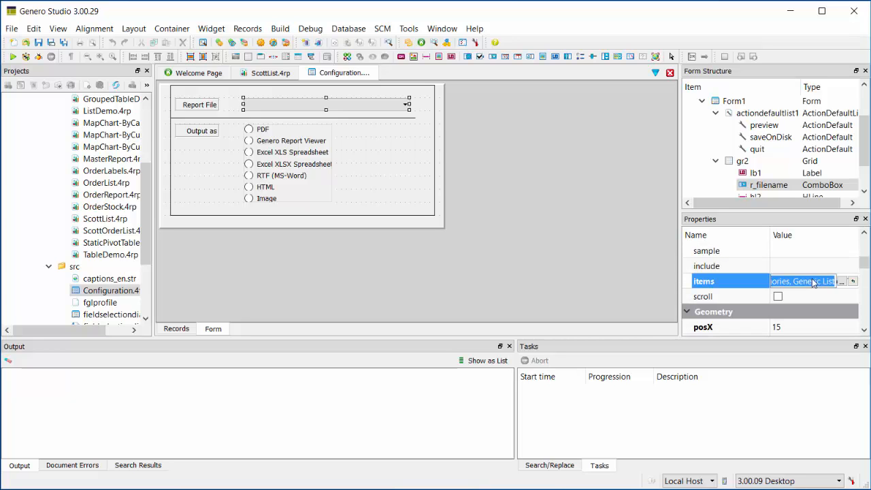
{"action": "left_click", "coordinate": [845, 281]}
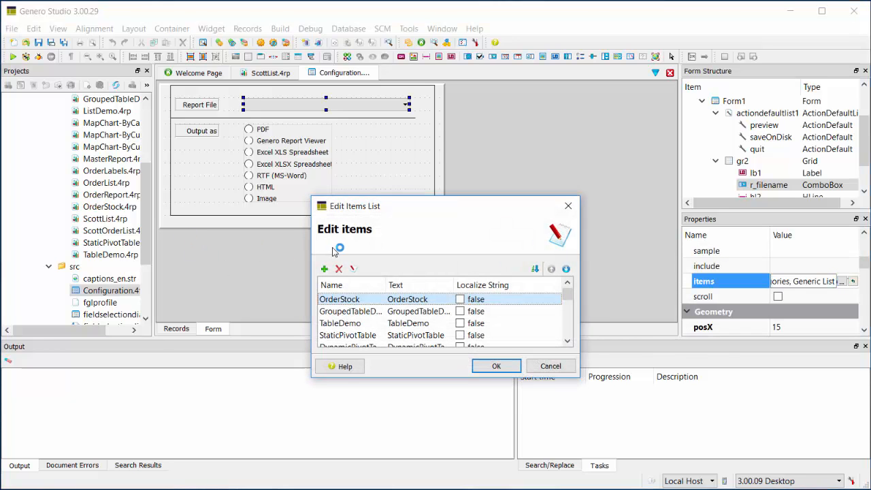
{"action": "left_click", "coordinate": [324, 268]}
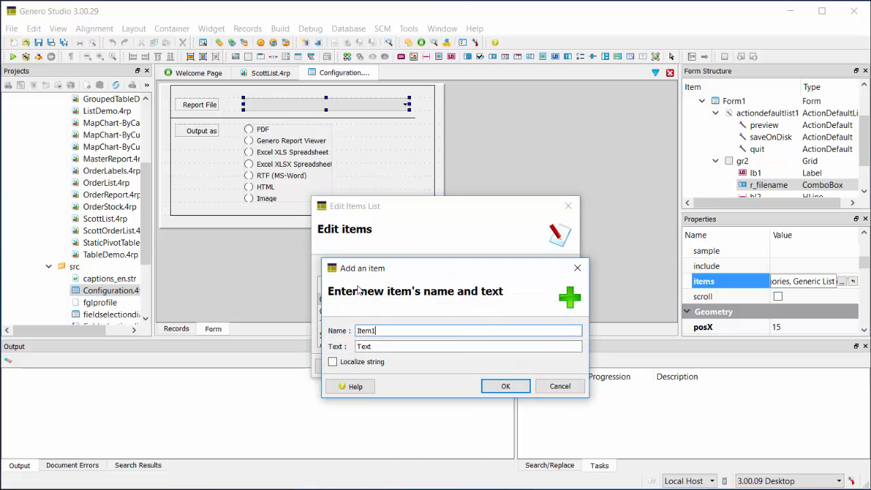
{"action": "double_click", "coordinate": [377, 330]}
{"action": "type", "text": "ScottList"}
{"action": "key", "text": "Tab"}
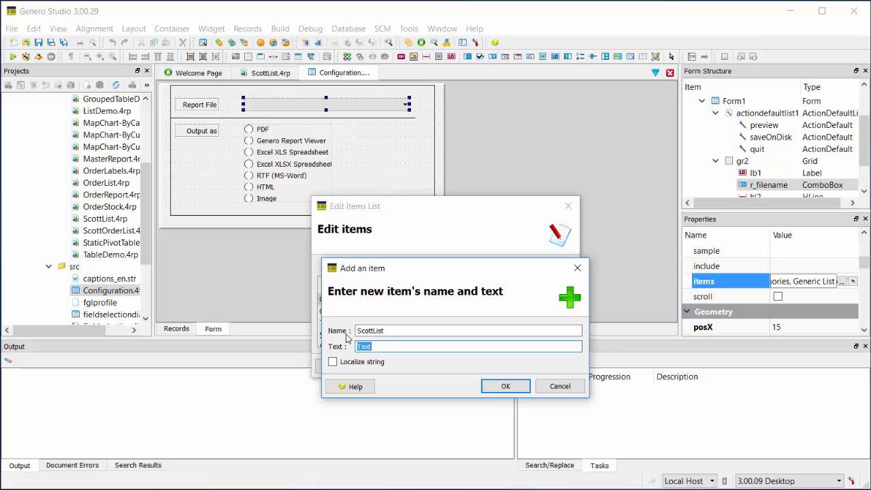
{"action": "type", "text": "ScottList"}
{"action": "left_click", "coordinate": [505, 385]}
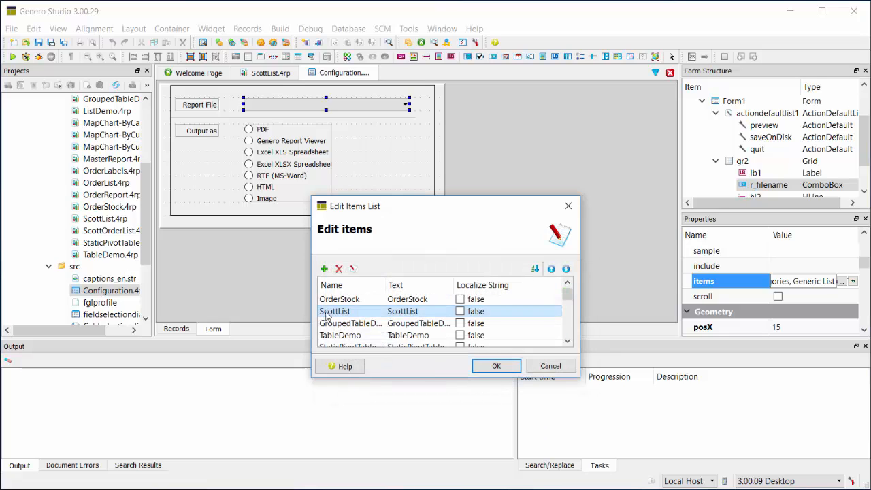
Move the ScottList item to the first position in the items list and save the Configuration form.
{"action": "left_click", "coordinate": [551, 269]}
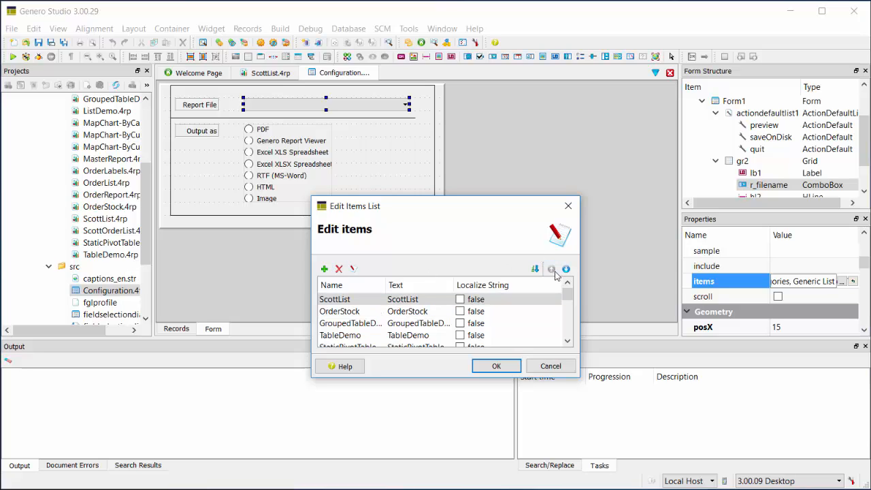
{"action": "left_click", "coordinate": [495, 366]}
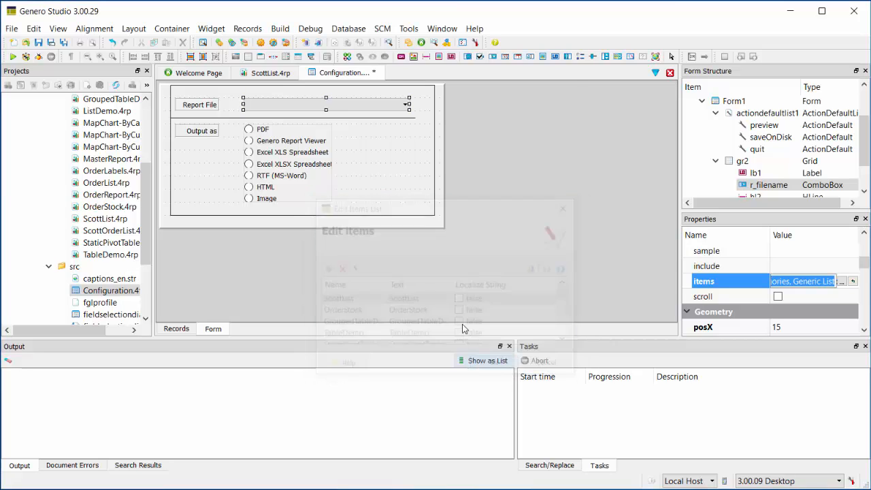
{"action": "left_click", "coordinate": [38, 43]}
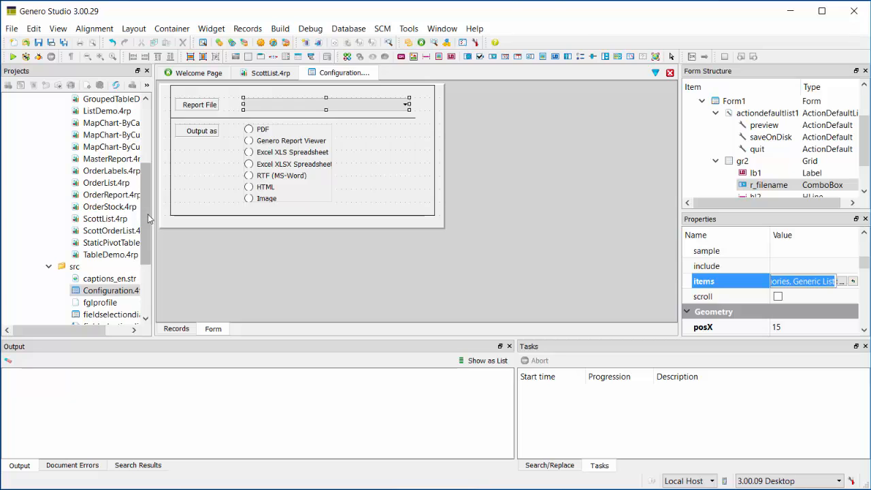
Save the Reports.4pw project.
{"action": "left_click_drag", "start_coordinate": [146, 219], "coordinate": [140, 129]}
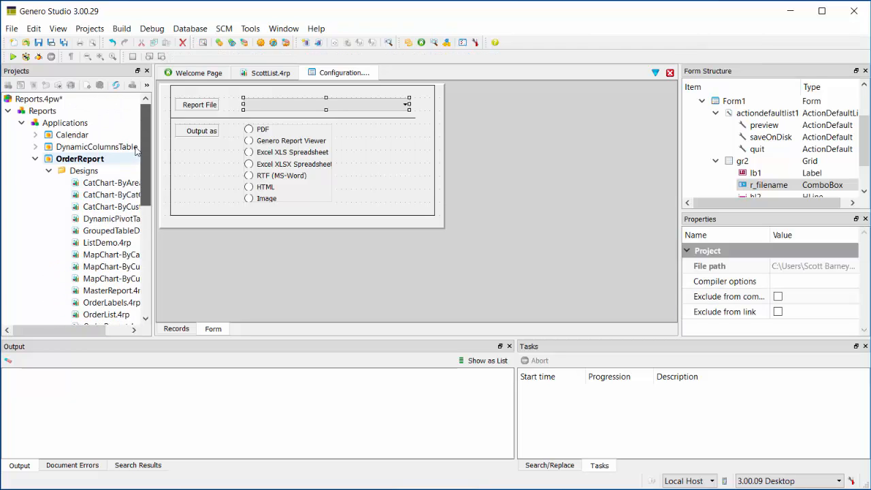
{"action": "left_click", "coordinate": [37, 100]}
{"action": "left_click", "coordinate": [40, 43]}
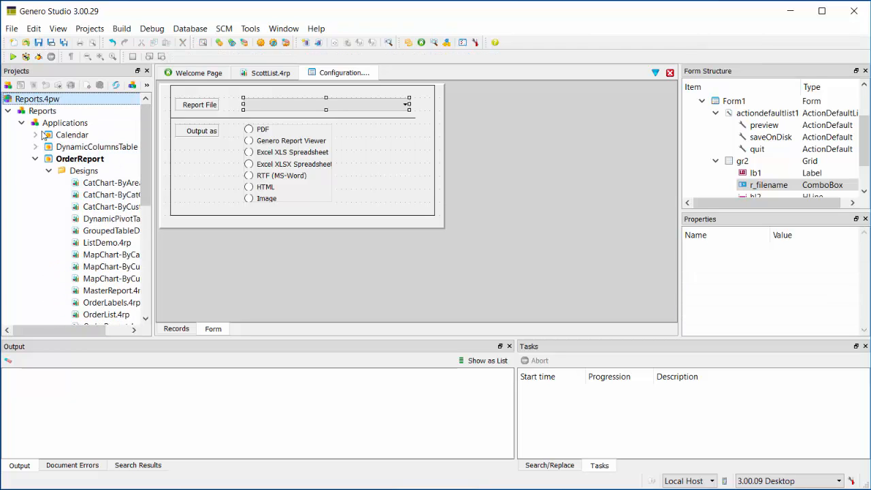
Run the OrderReport application, preview the ScottList report in Genero Report Viewer, and quit the application.
{"action": "left_click", "coordinate": [80, 159]}
{"action": "left_click", "coordinate": [13, 57]}
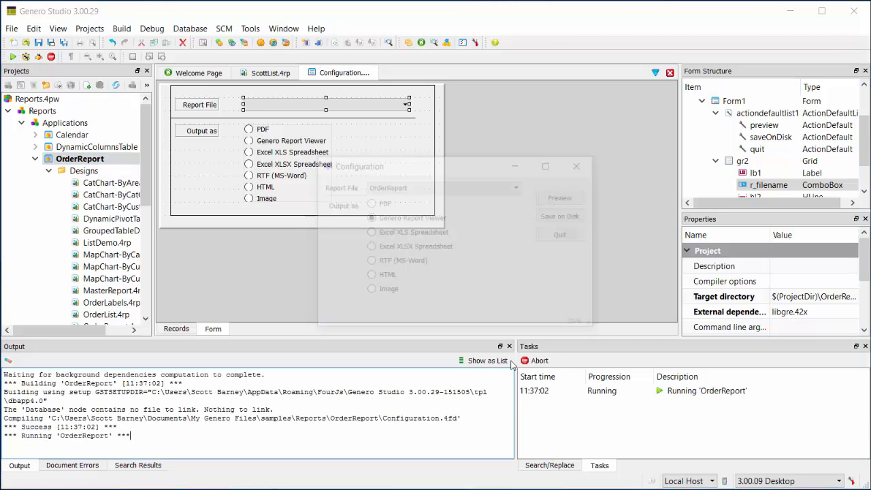
{"action": "left_click", "coordinate": [458, 188]}
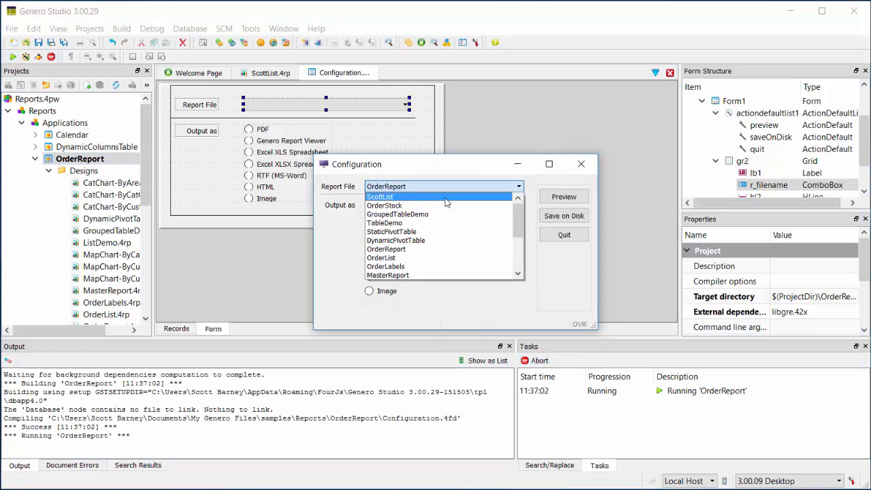
{"action": "left_click", "coordinate": [447, 202]}
{"action": "left_click", "coordinate": [570, 197]}
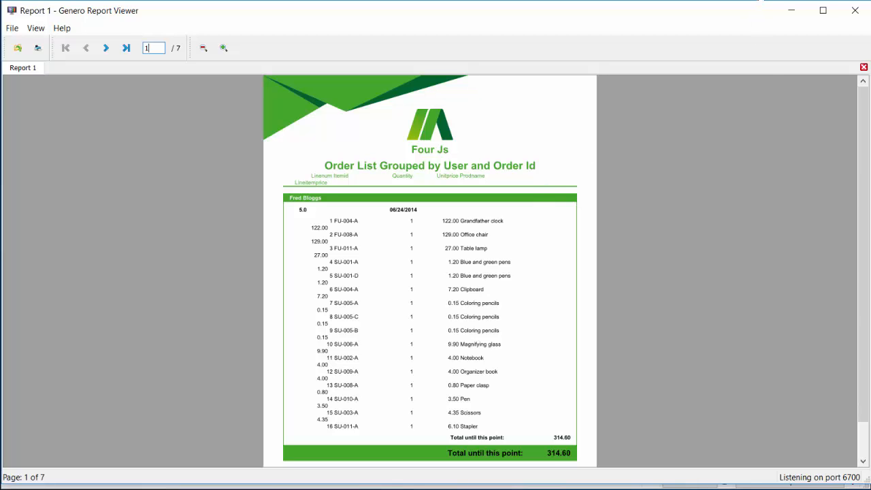
{"action": "left_click", "coordinate": [793, 11]}
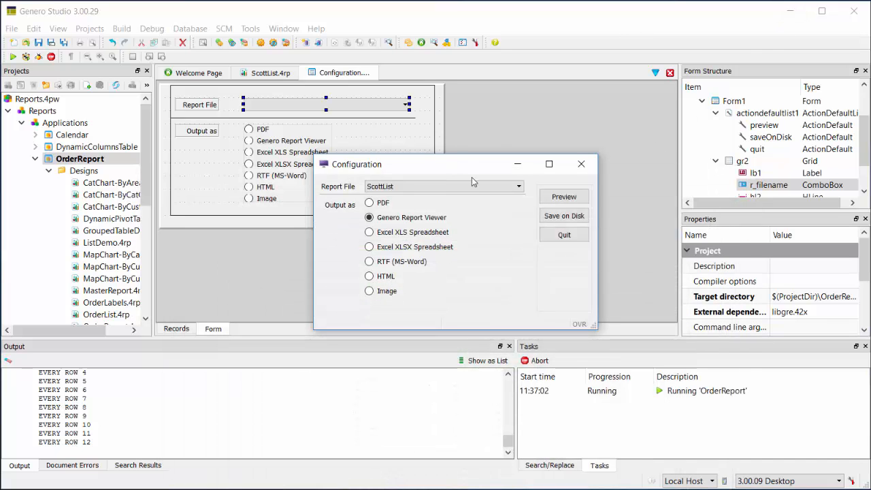
{"action": "left_click", "coordinate": [564, 234]}
Return to the ScottList.4rp report design and expand its structure down to the children of PageRoot.
{"action": "left_click", "coordinate": [272, 73]}
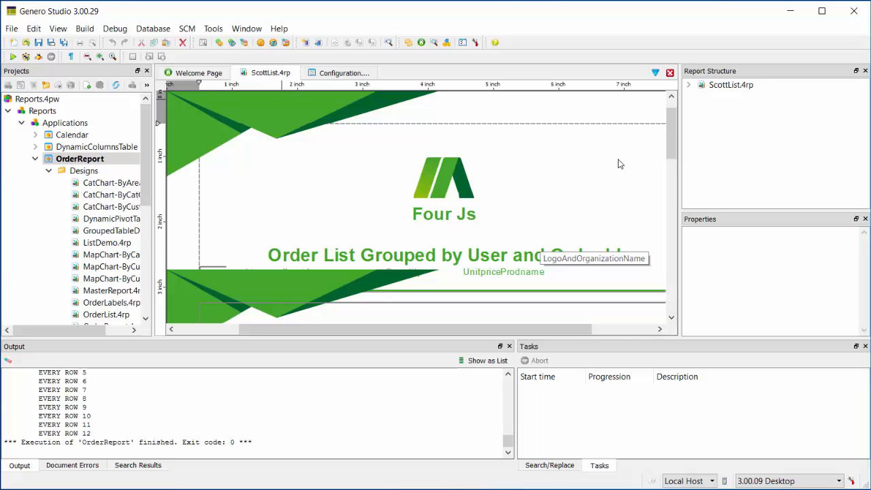
{"action": "left_click", "coordinate": [689, 85]}
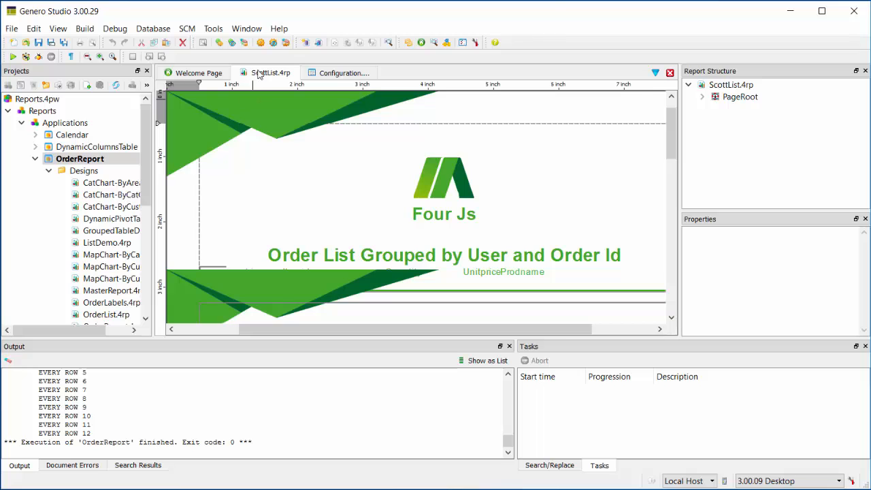
{"action": "left_click", "coordinate": [701, 97]}
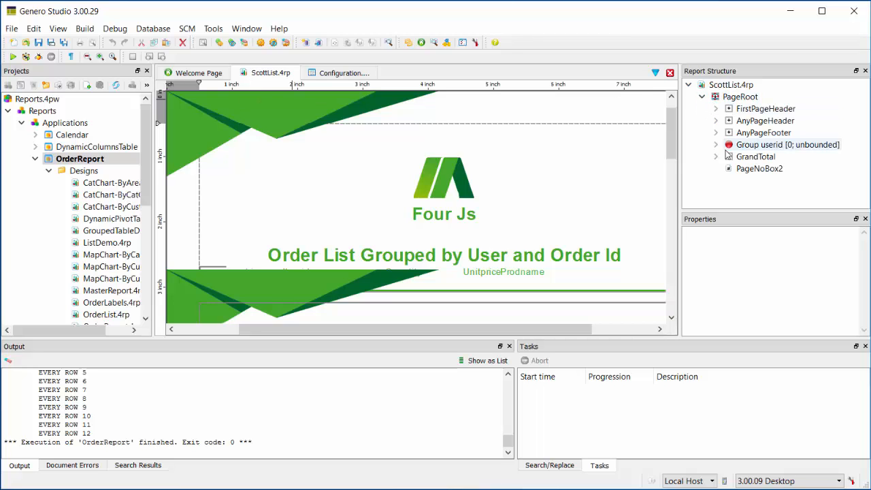